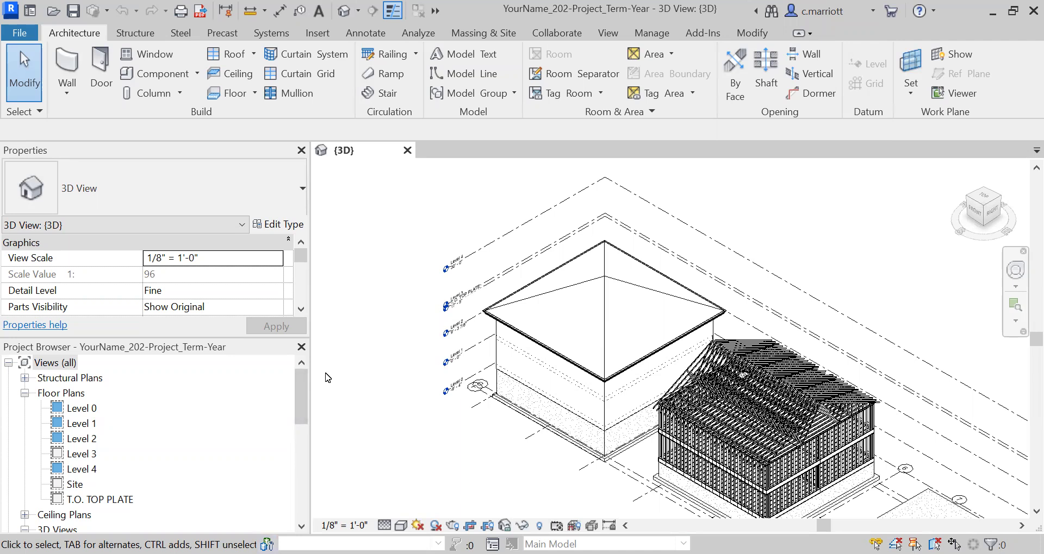
Step: Look over the building construction textbook in the other window
key(alt+Tab)
scroll(565, 310, down, 3)
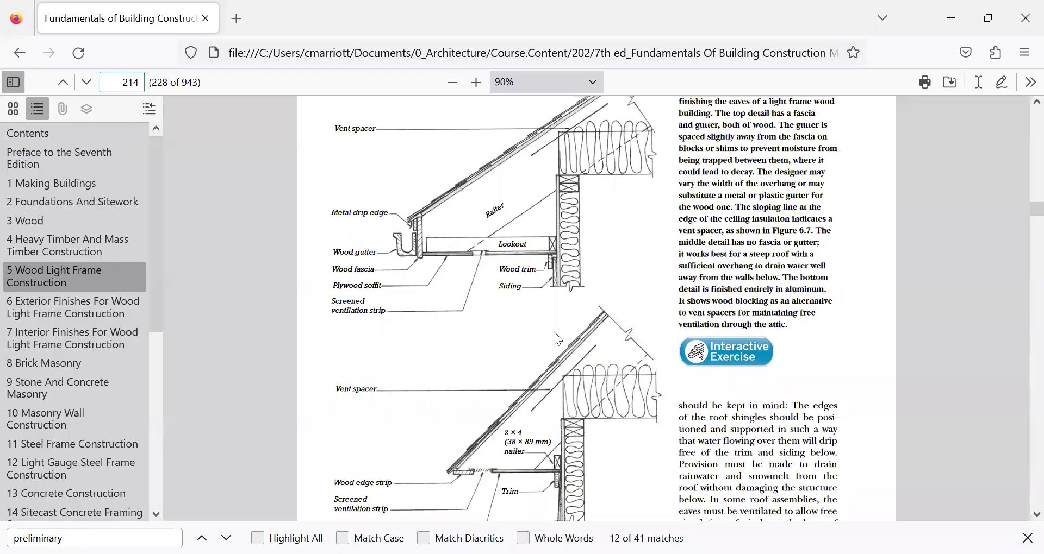
scroll(567, 295, up, 3)
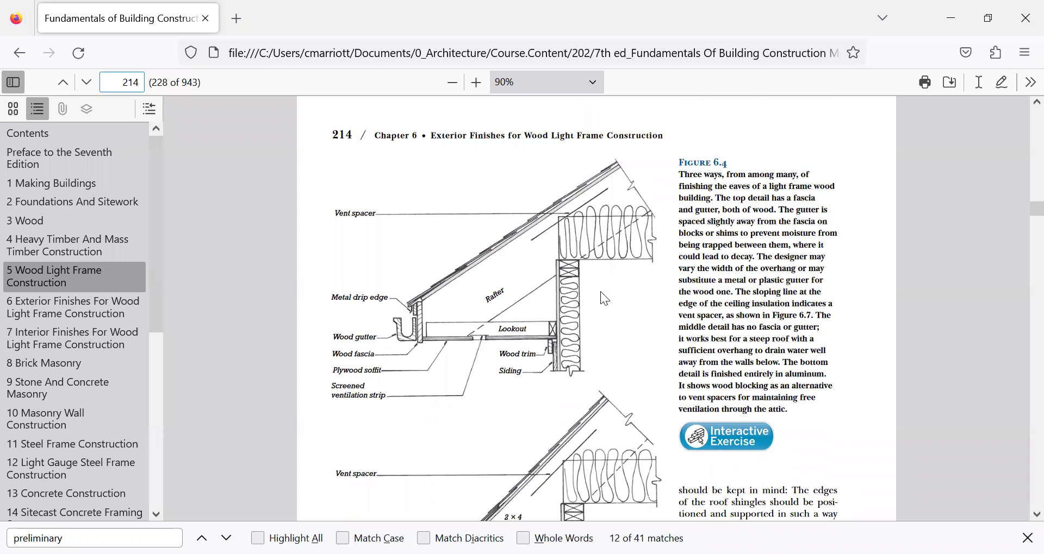
scroll(603, 265, up, 5)
scroll(640, 291, down, 5)
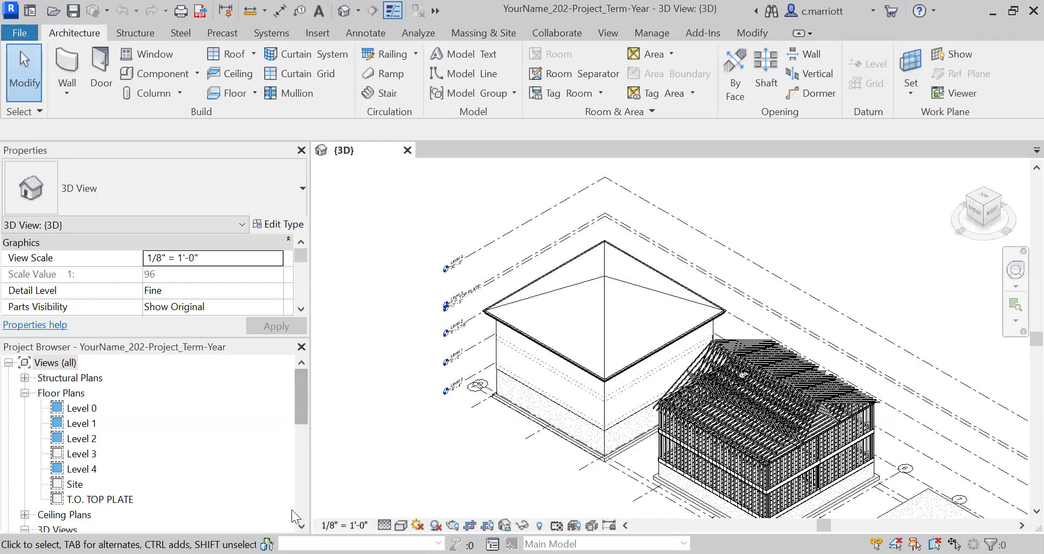
Step: Open the Level 2 reflected ceiling plan from Ceiling Plans in the Project Browser
scroll(265, 488, down, 1)
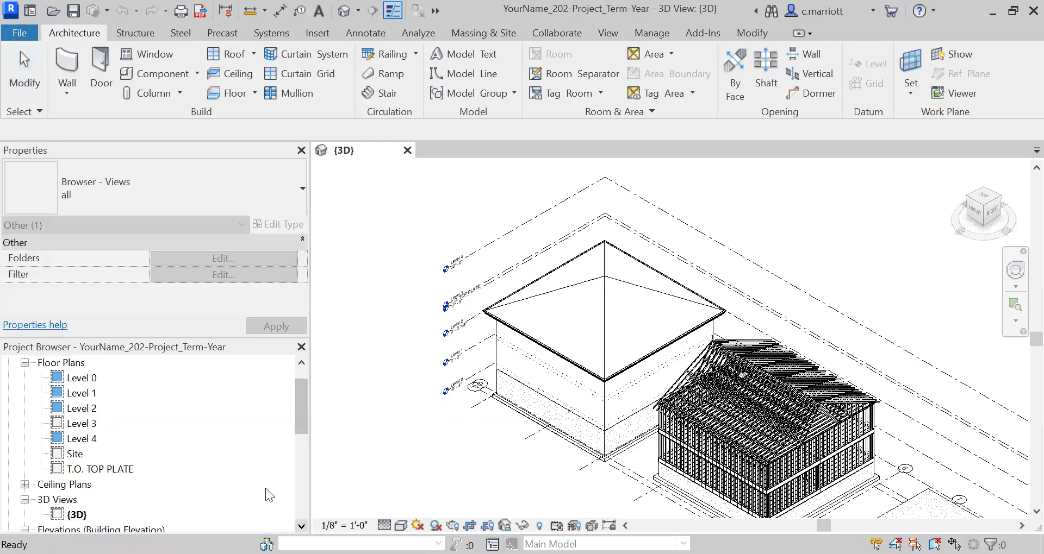
click(24, 484)
scroll(197, 439, down, 1)
scroll(197, 445, down, 1)
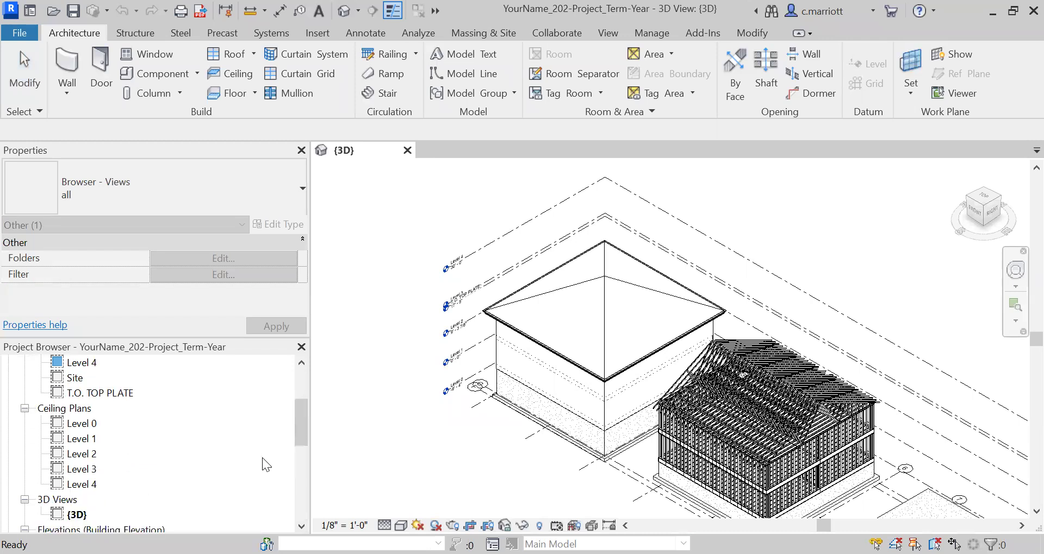
double_click(84, 455)
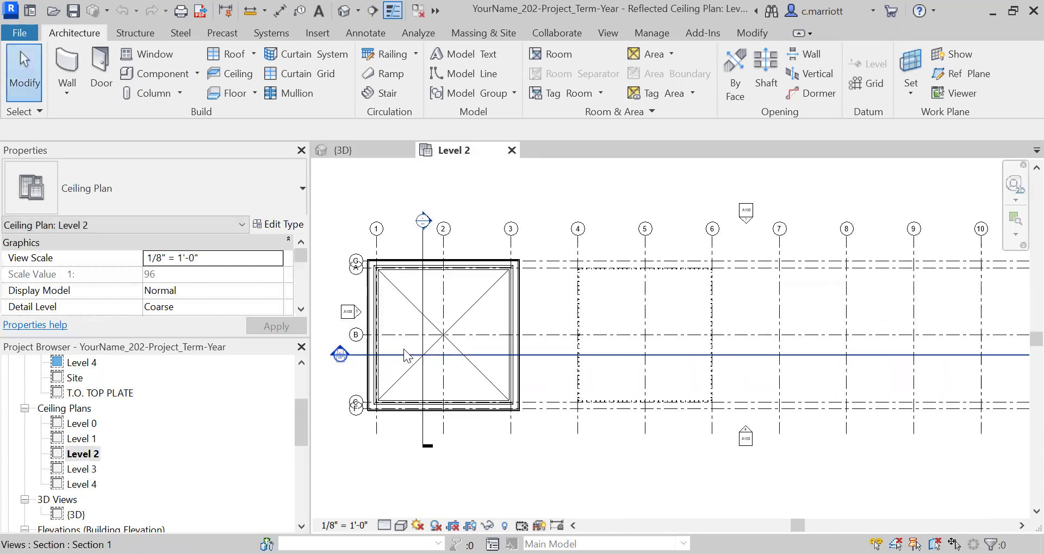
Step: Zoom and pan to the ceiling's lower-left corner at the walls, then switch to Section 1
scroll(400, 348, up, 2)
middle_drag(400, 348, 513, 304)
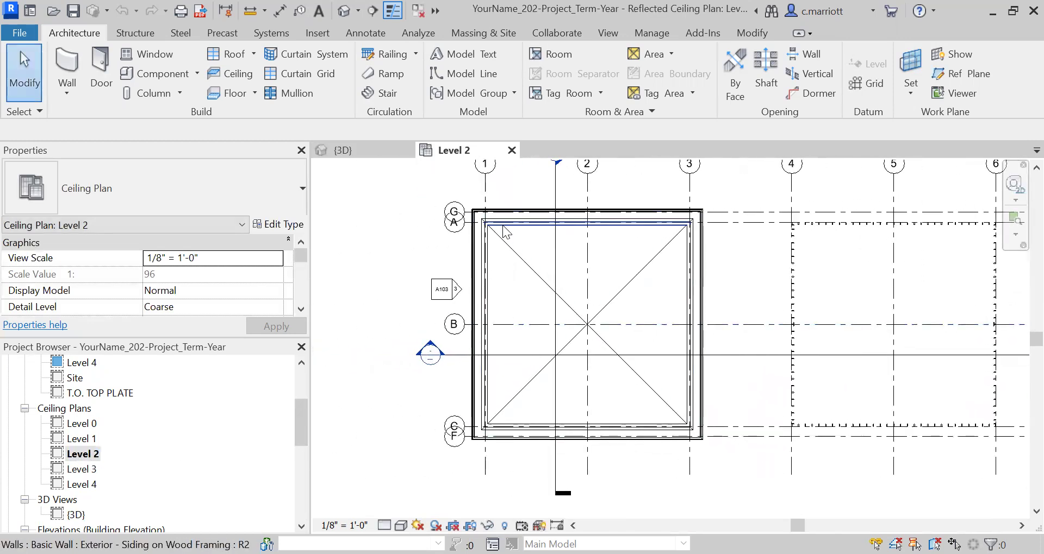
scroll(483, 431, up, 3)
scroll(488, 435, up, 4)
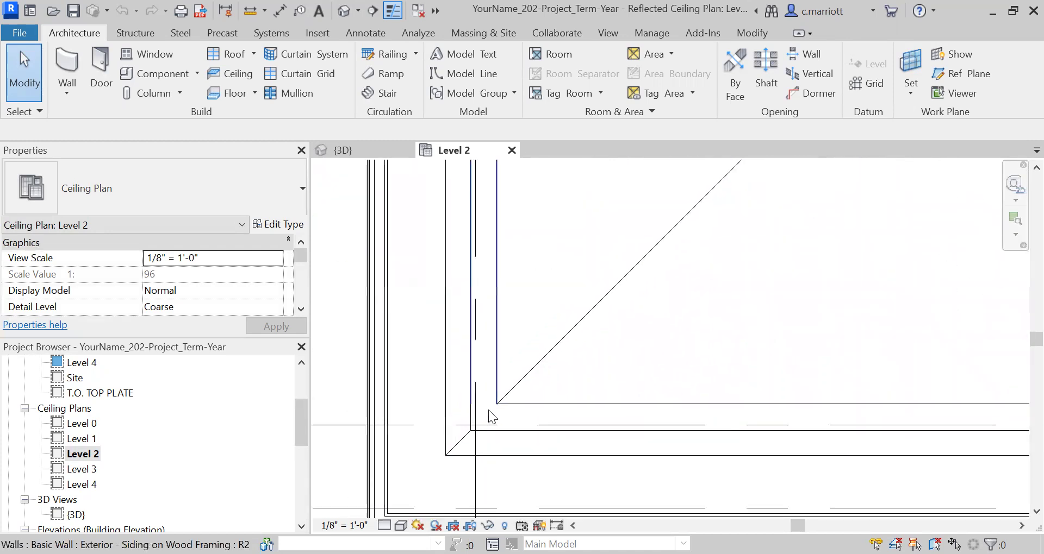
scroll(493, 403, down, 1)
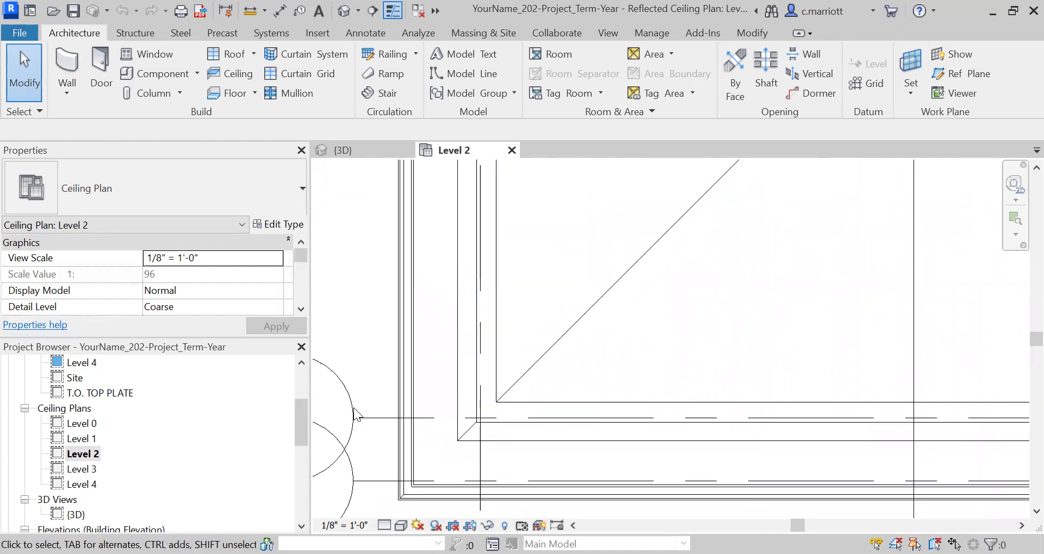
scroll(154, 492, down, 3)
double_click(76, 484)
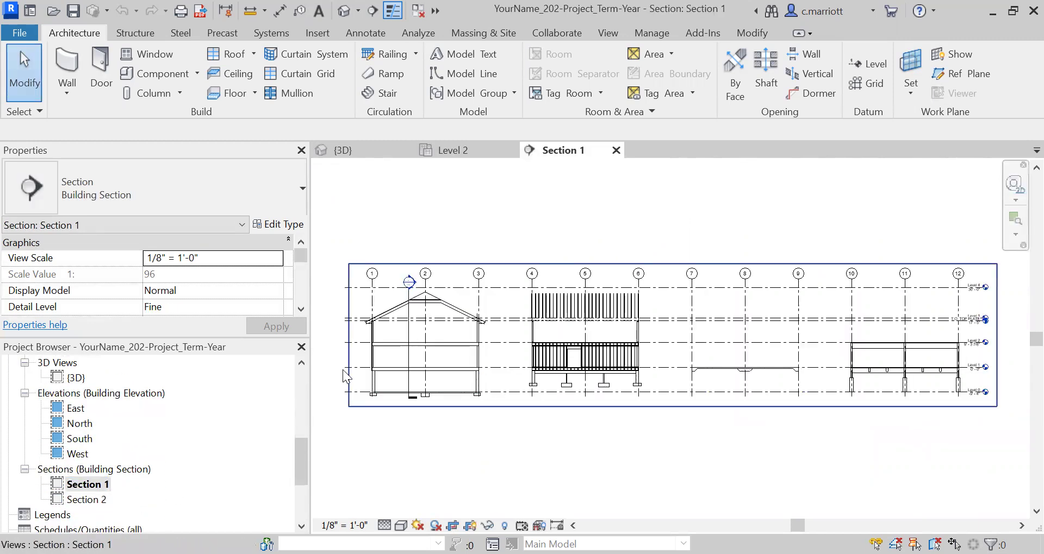
Step: Zoom and pan Section 1 to the left building's eave wall
scroll(409, 293, up, 8)
scroll(410, 294, up, 6)
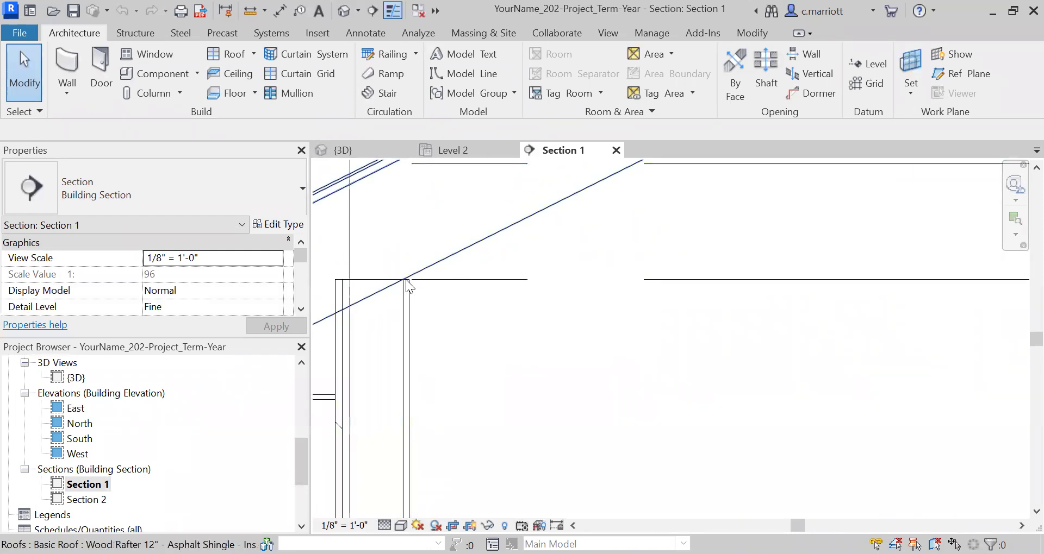
middle_drag(362, 305, 453, 346)
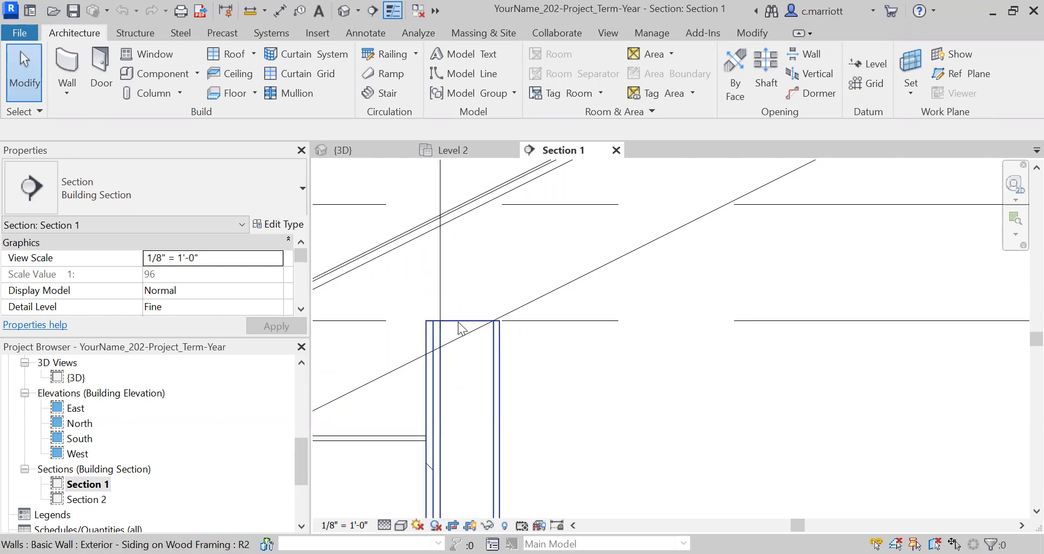
scroll(443, 296, up, 3)
scroll(417, 259, down, 2)
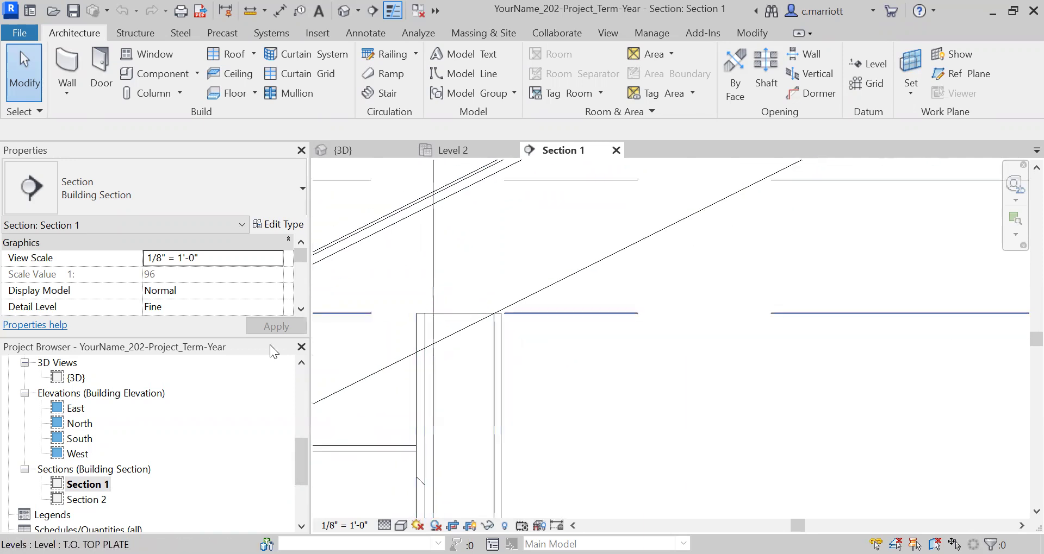
Step: Measure the eave at the wall top, about 0'-6 1/8", then cancel Measure
click(249, 12)
scroll(489, 256, up, 2)
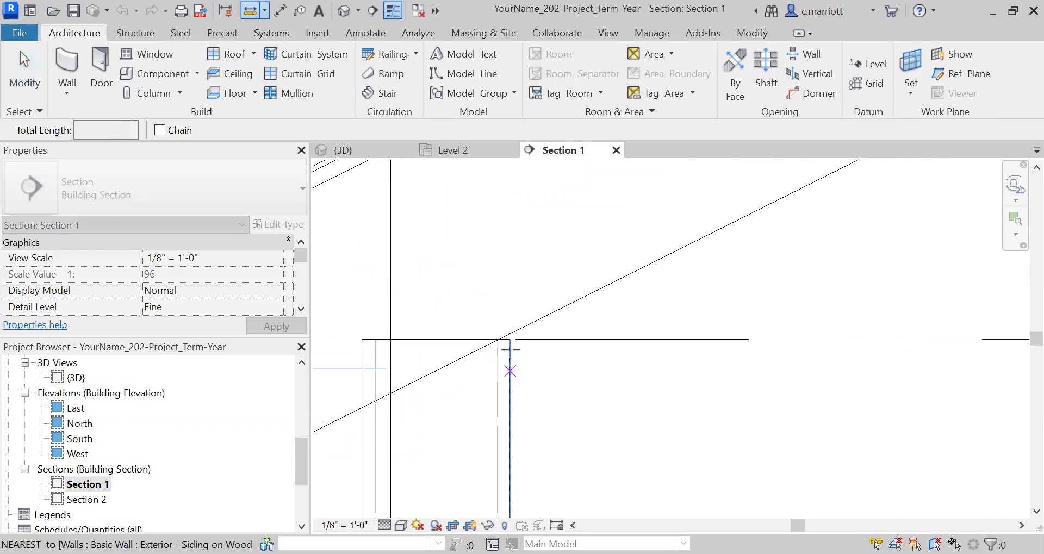
click(510, 340)
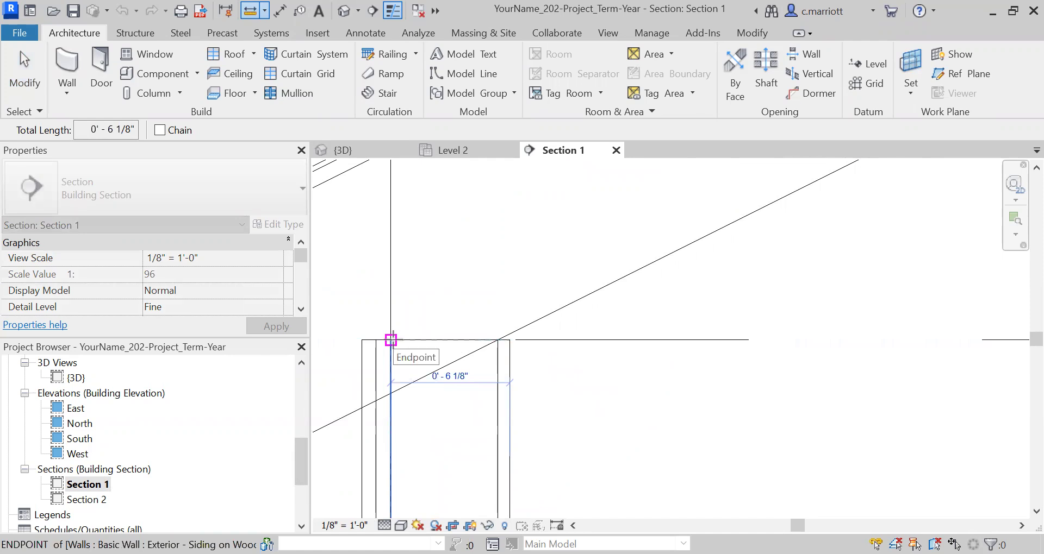
key(Escape)
key(Escape)
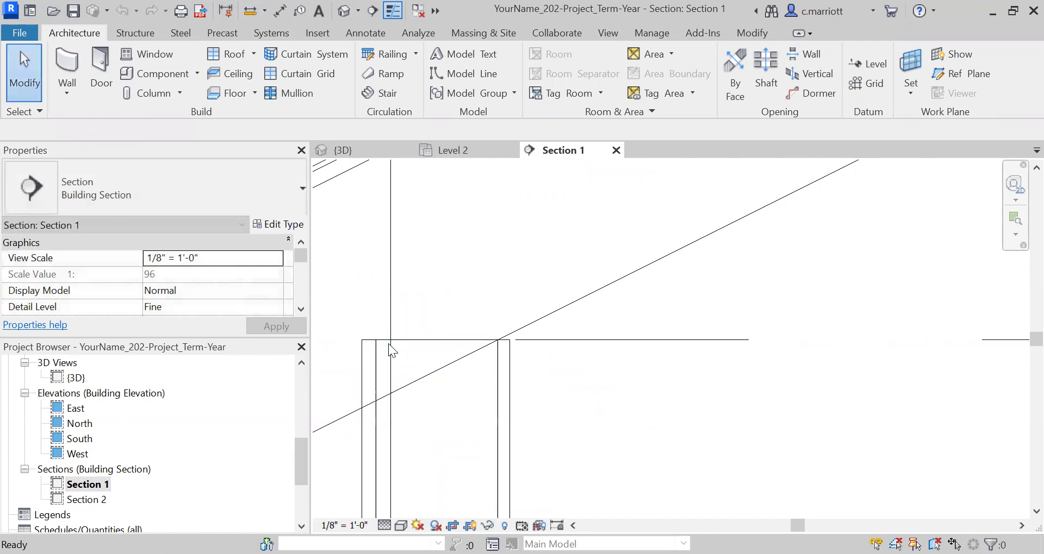
scroll(174, 460, down, 1)
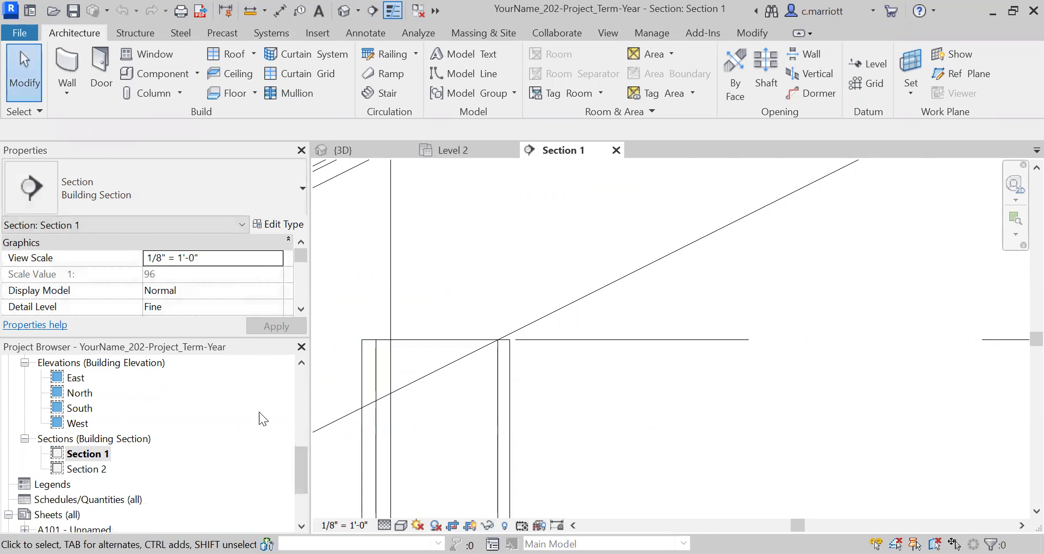
click(302, 383)
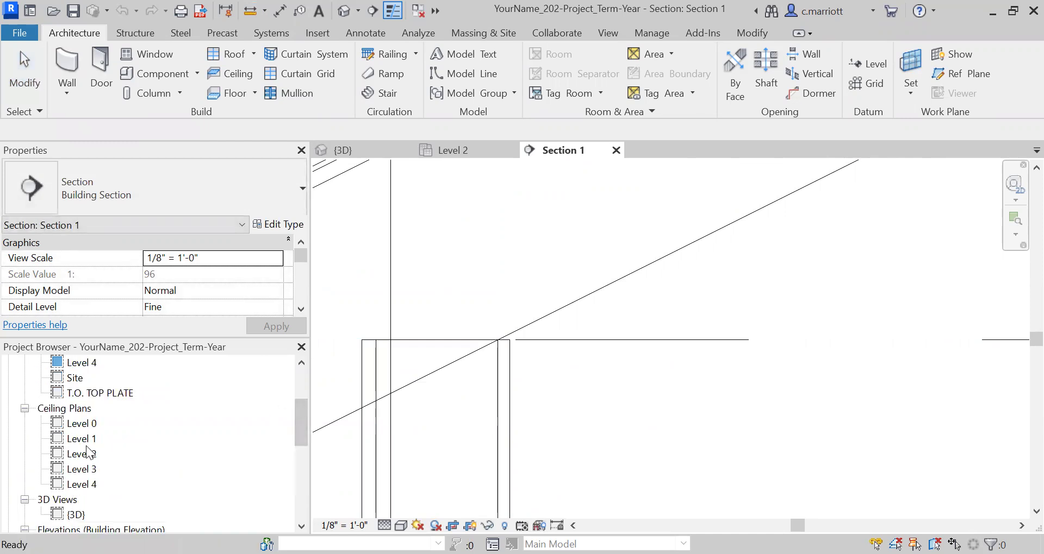
Step: Reopen the Level 2 ceiling plan and zoom into the room
double_click(83, 454)
scroll(531, 355, up, 2)
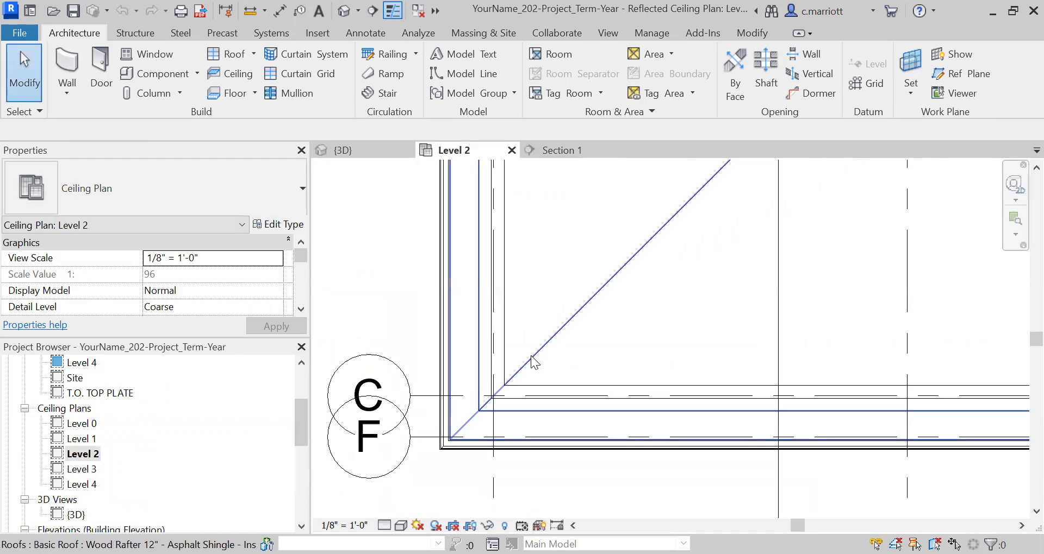
scroll(493, 408, up, 3)
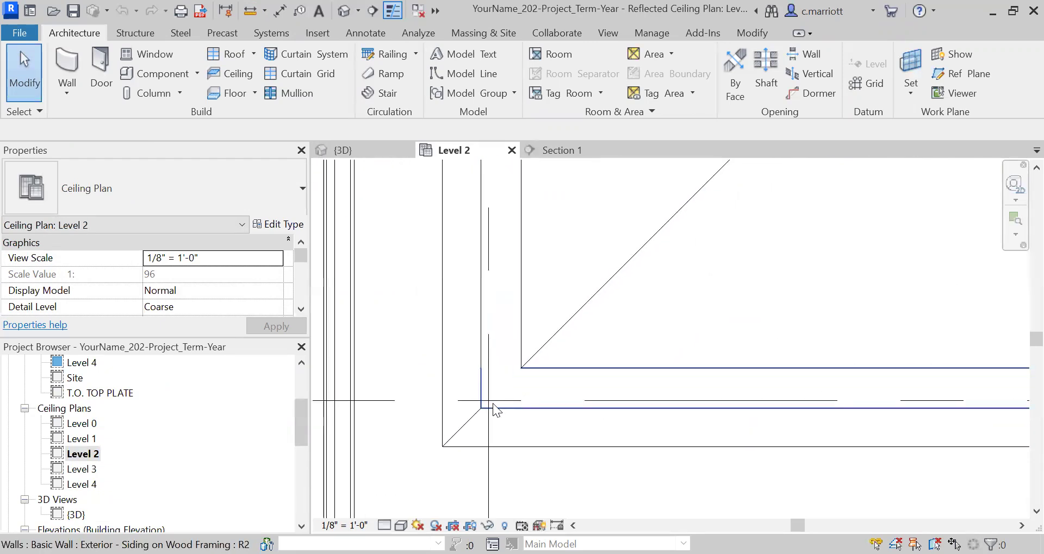
scroll(487, 400, up, 1)
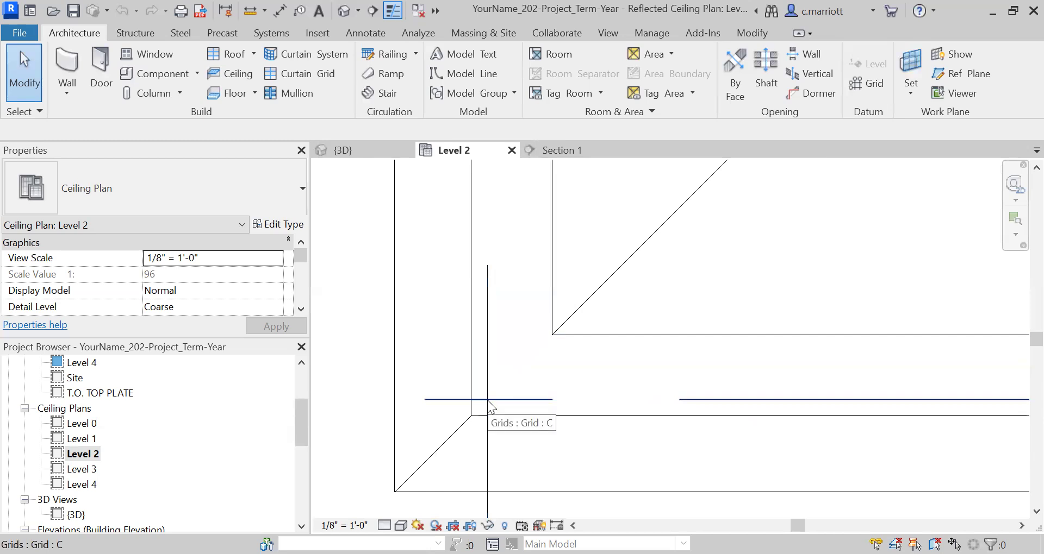
scroll(469, 367, down, 3)
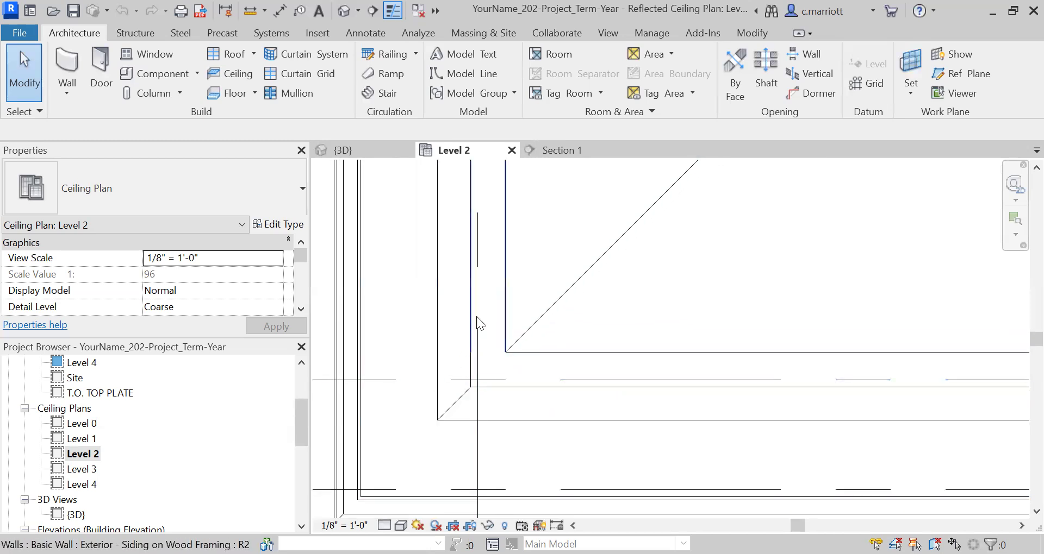
scroll(476, 315, down, 2)
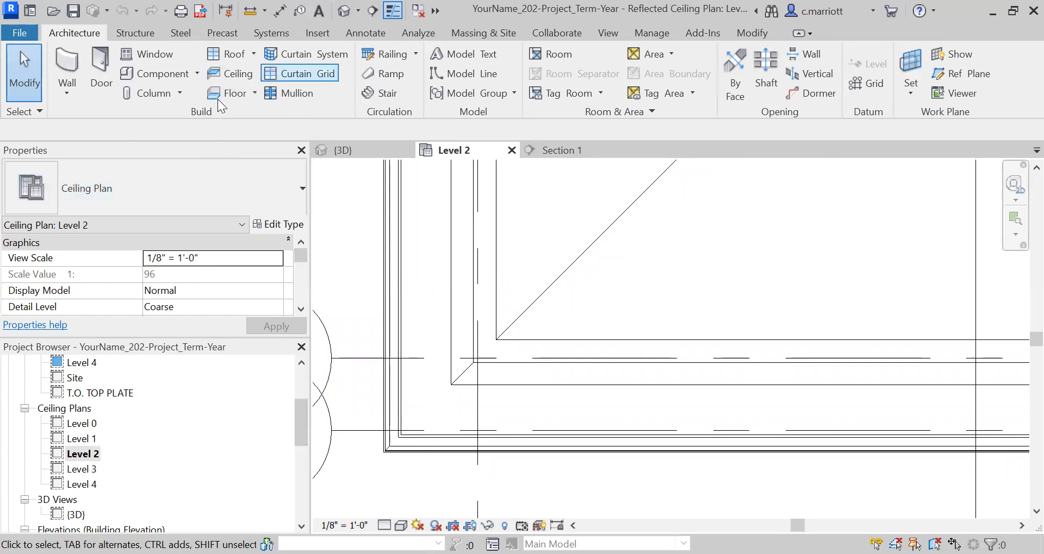
Step: Start a ceiling with type GWB on Mtl. Stud and open its Type Properties
click(230, 73)
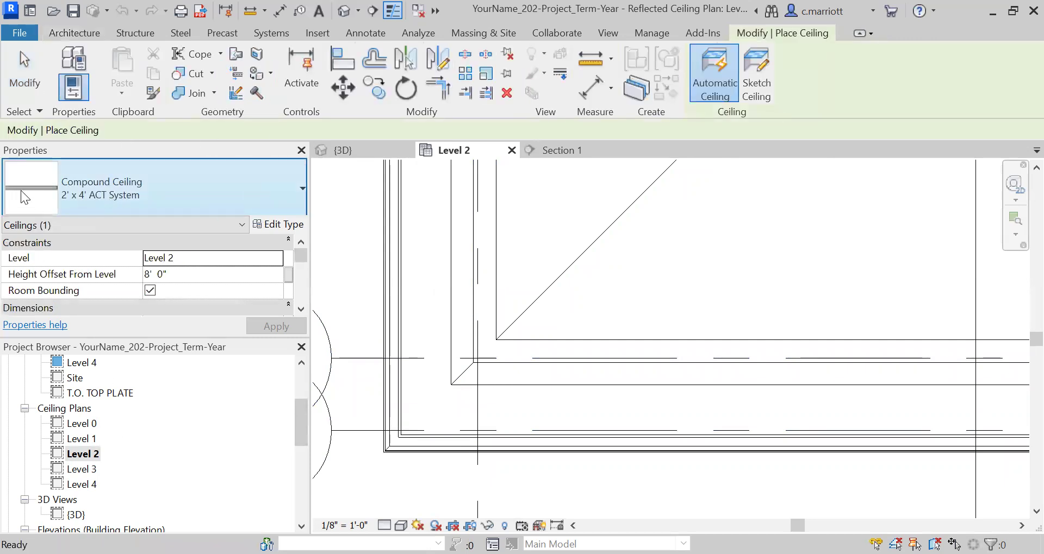
click(74, 33)
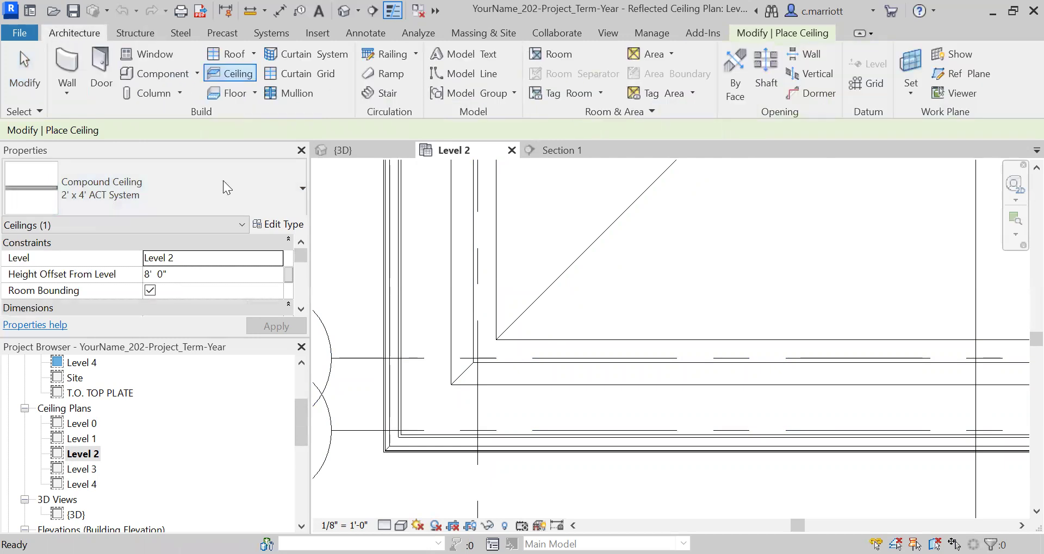
click(301, 189)
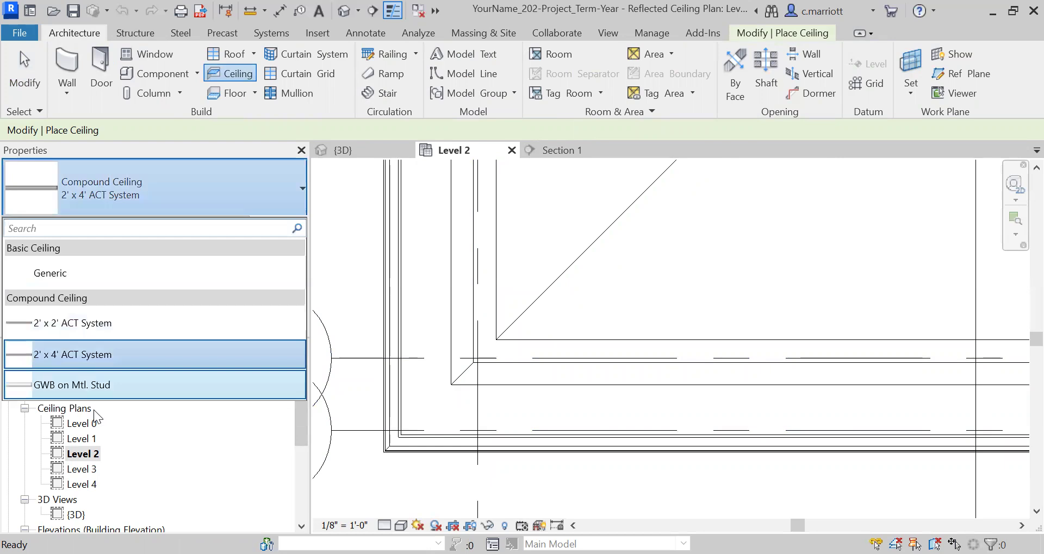
click(39, 386)
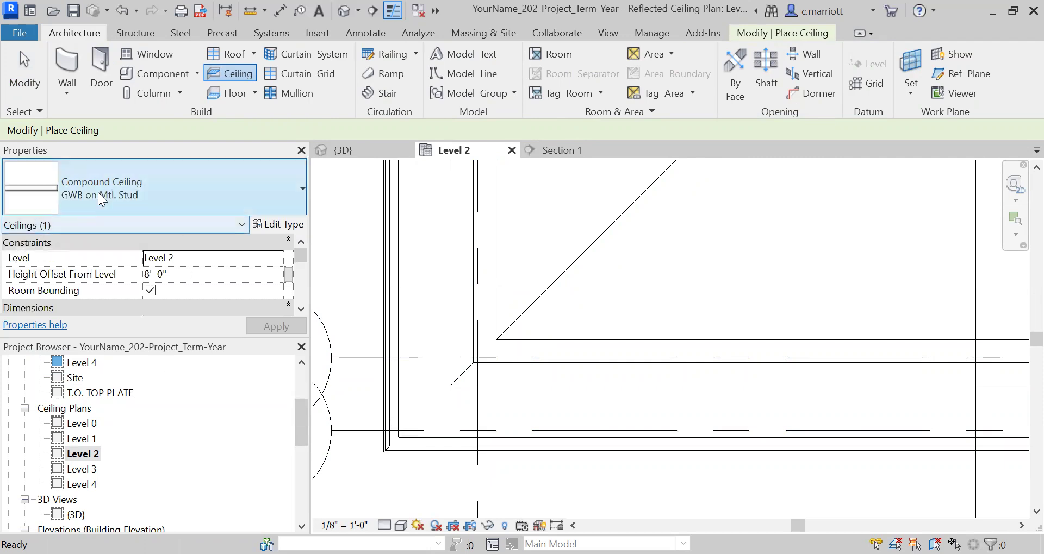
click(280, 224)
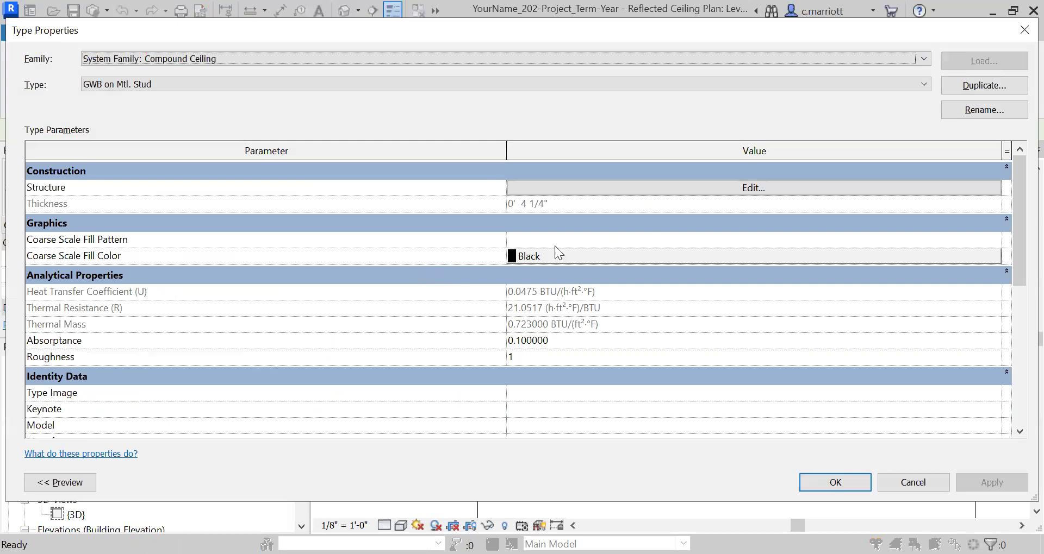
Step: Duplicate GWB on Mtl. Stud as 'GWB on Wood Joist' and open its Structure layers
click(969, 87)
click(471, 255)
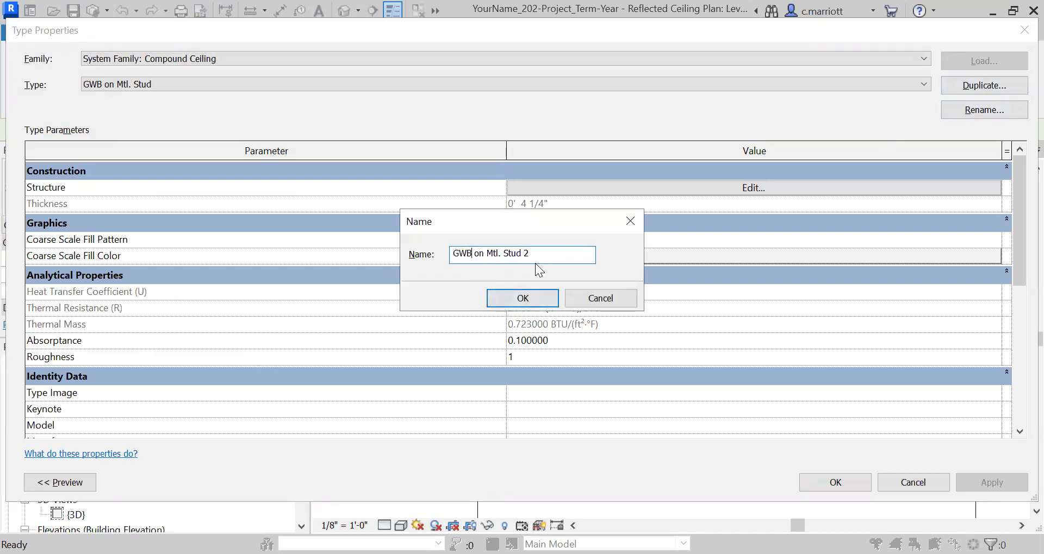
drag(541, 256, 489, 251)
text(Woo)
click(532, 295)
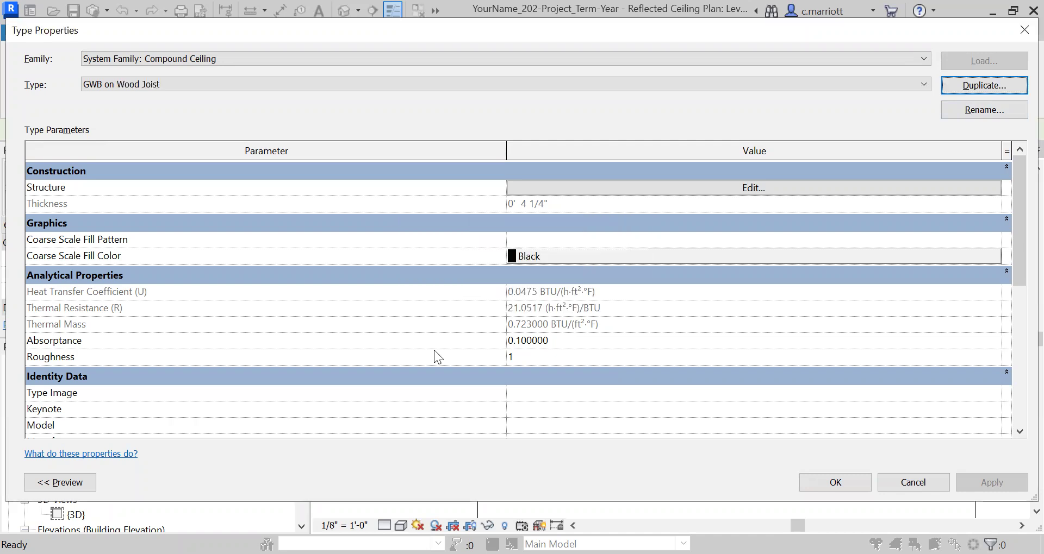
click(751, 187)
click(356, 185)
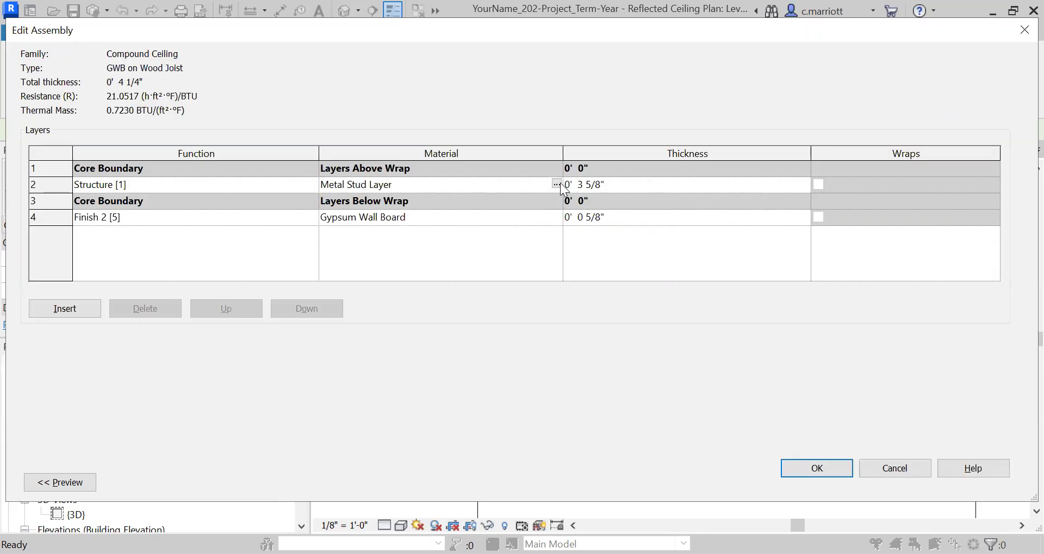
Step: Search 'wood' and assign Wood - Weyerhaeuser - Dimensional Lumber to the Structure layer
click(557, 184)
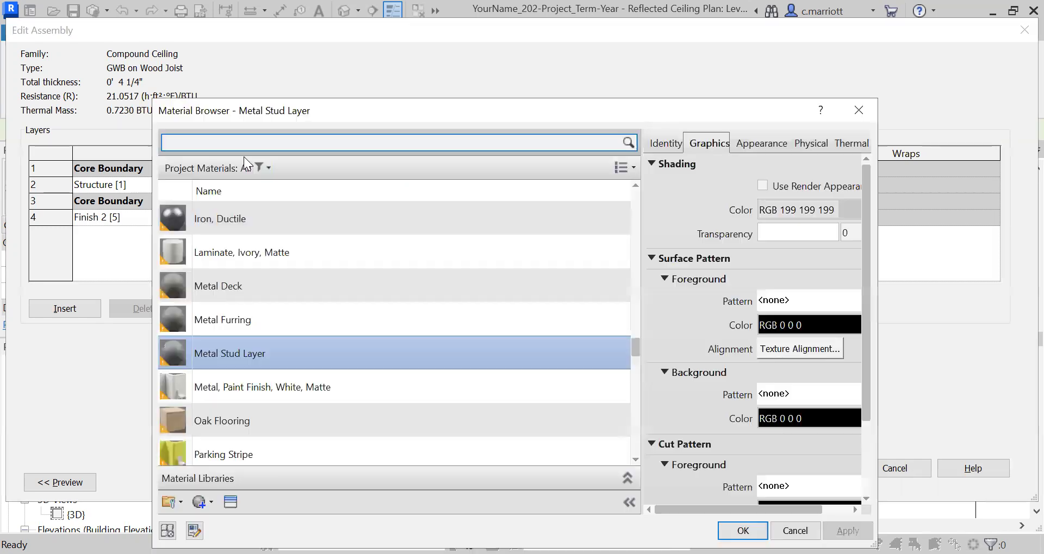
text(wood)
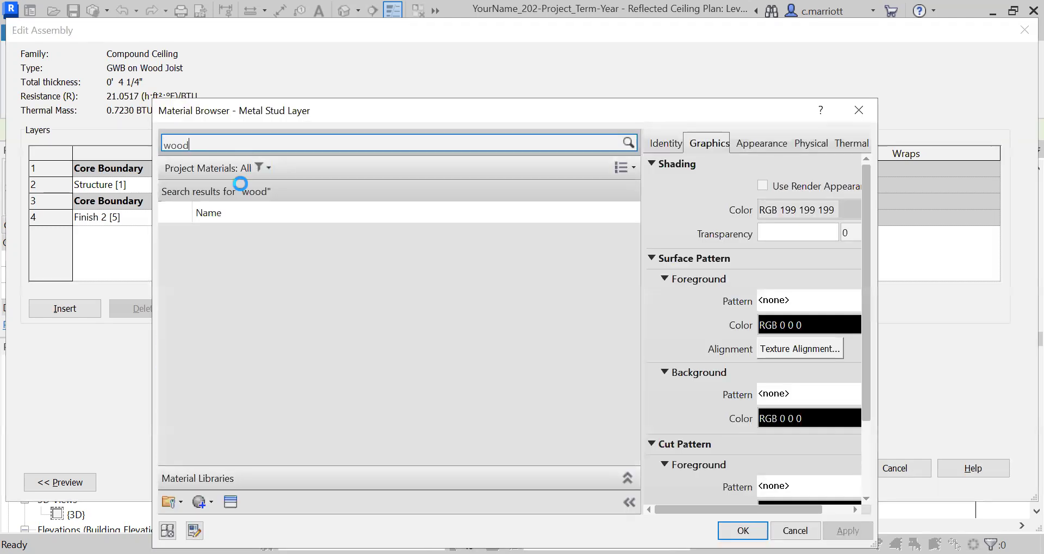
scroll(263, 407, down, 3)
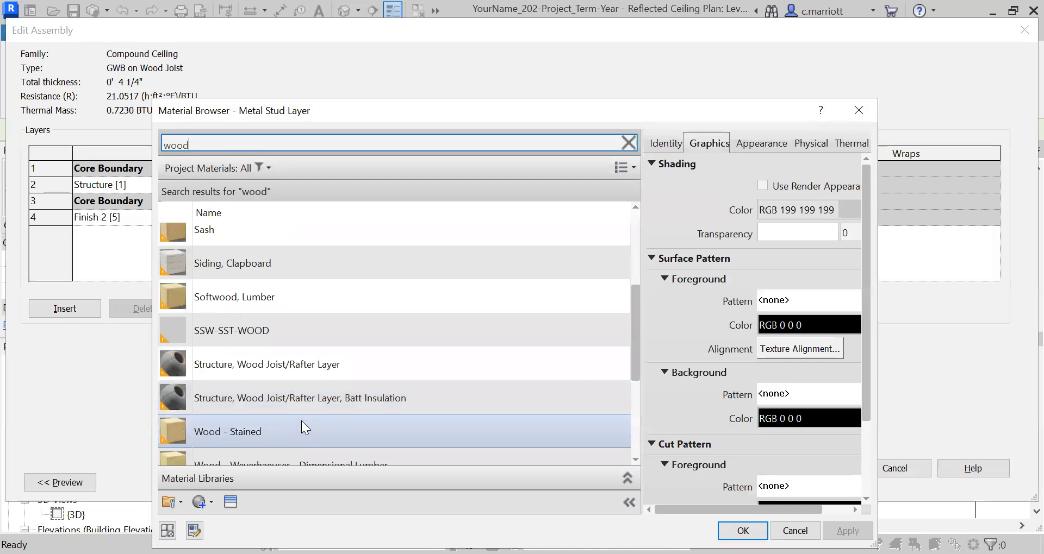
click(284, 379)
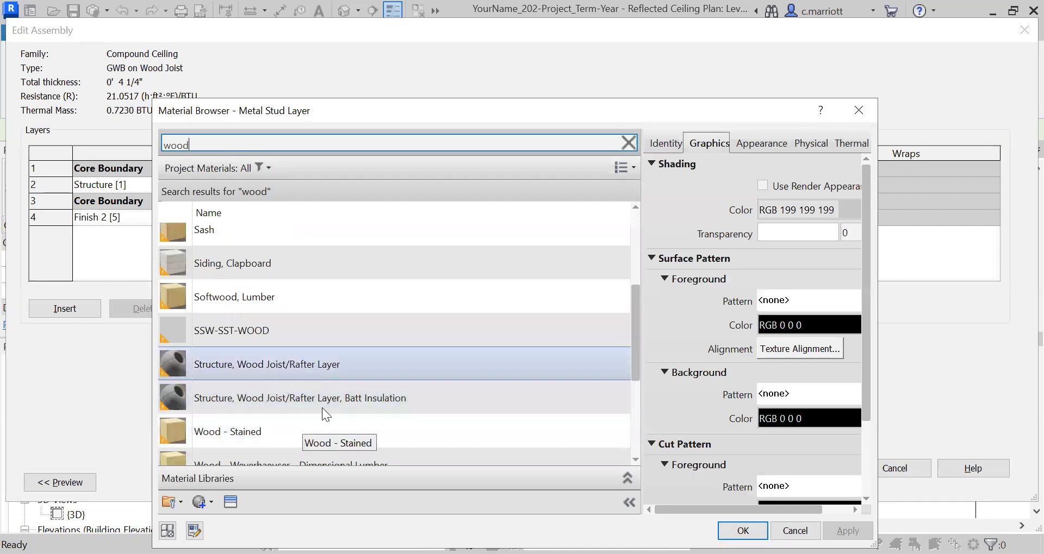
click(304, 404)
scroll(297, 402, down, 2)
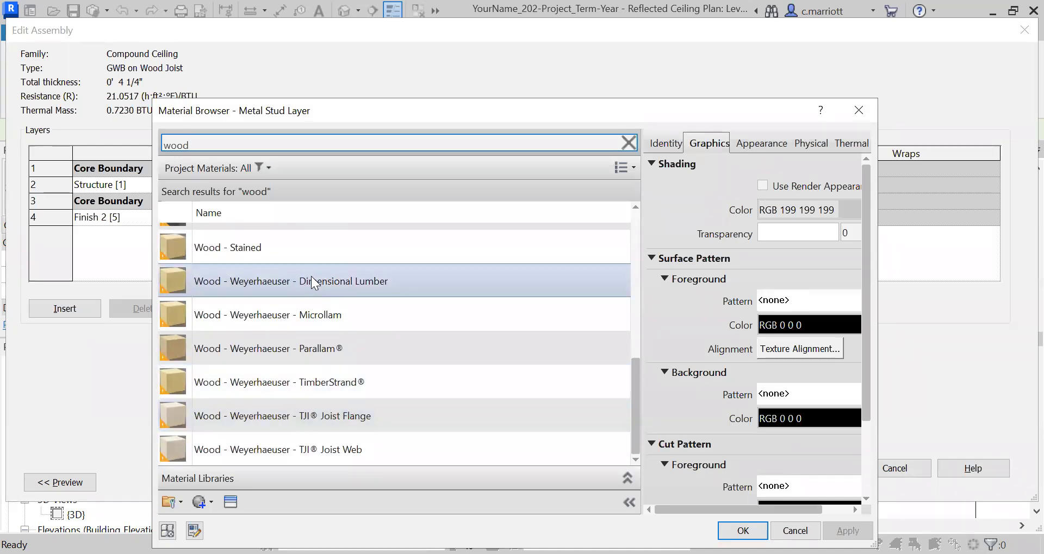
click(392, 293)
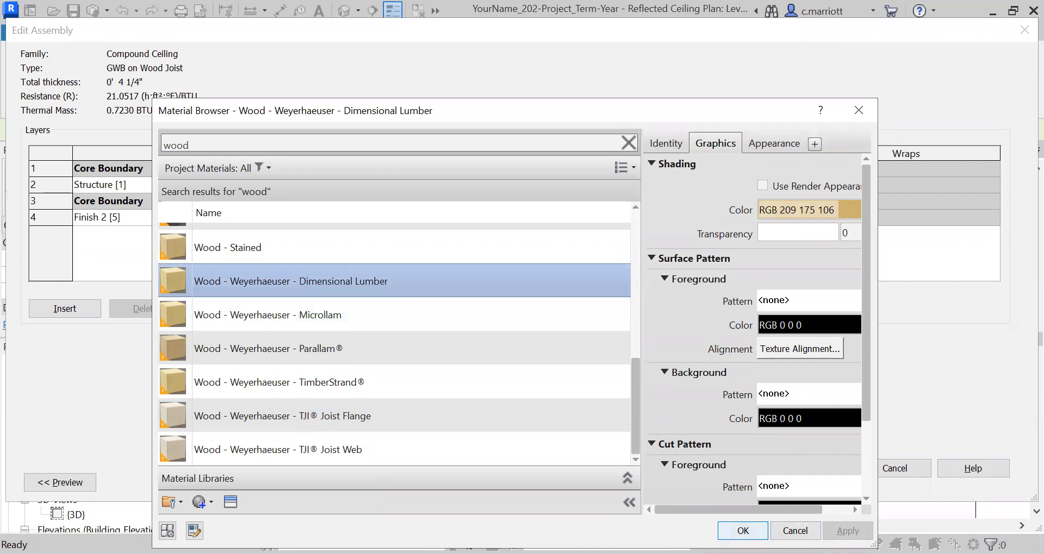
key(Return)
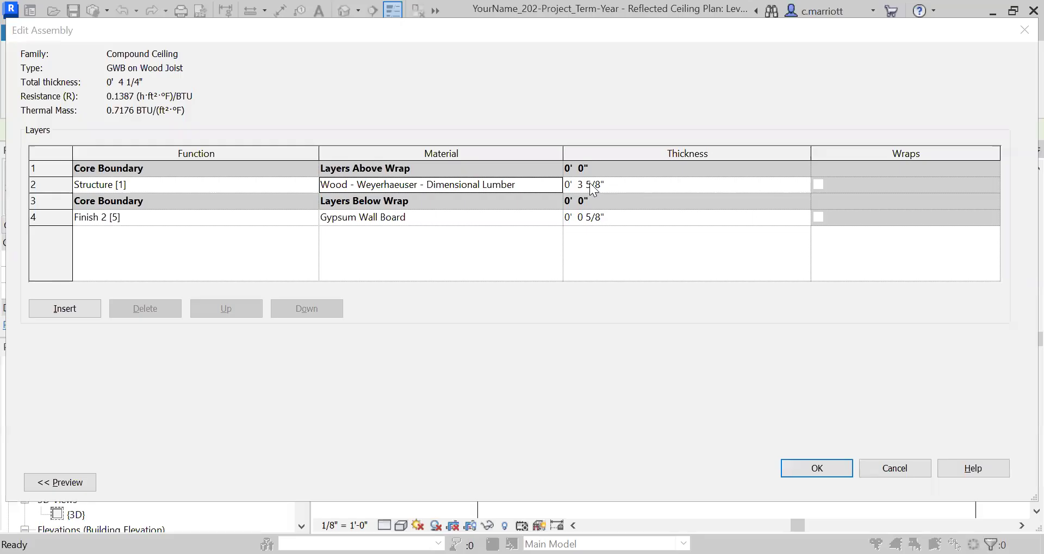
Step: Set Structure thickness to 7 1/4" and gypsum Finish 2 to 1/2", then save the type
click(594, 187)
key(Delete)
key(BackSpace)
key(BackSpace)
key(BackSpace)
key(BackSpace)
text(7.25)
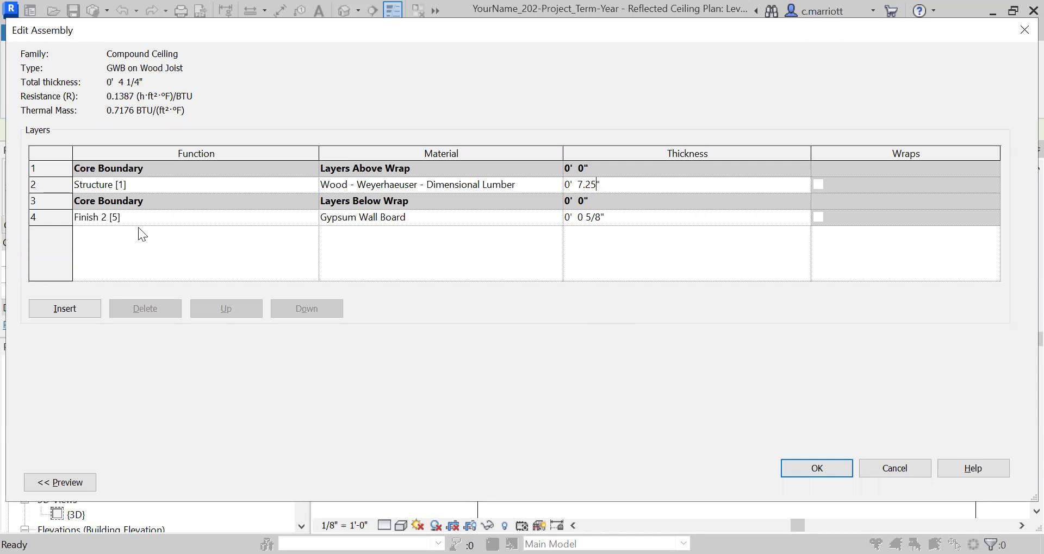
click(594, 217)
key(BackSpace)
key(BackSpace)
key(BackSpace)
key(BackSpace)
text(1/2)
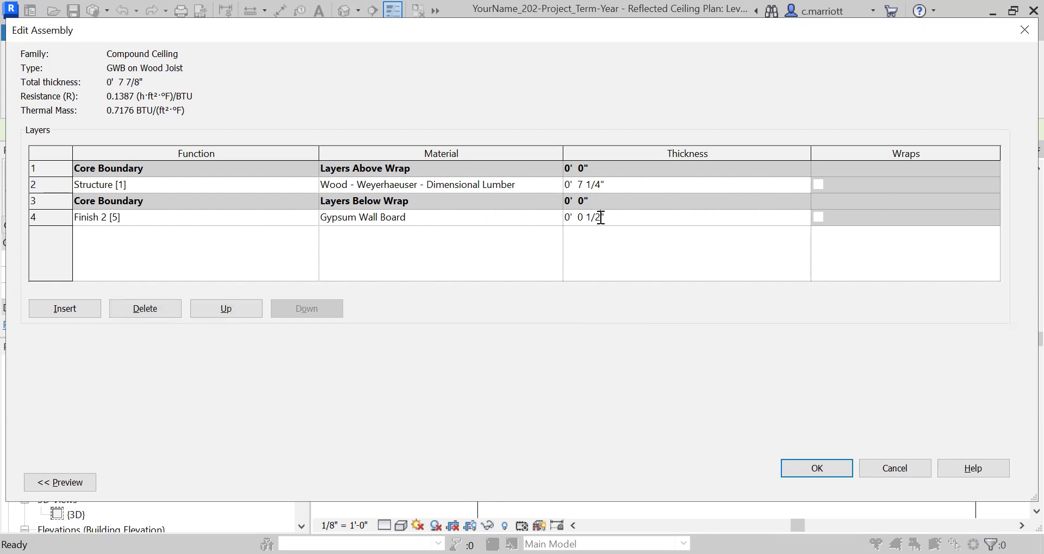
click(829, 466)
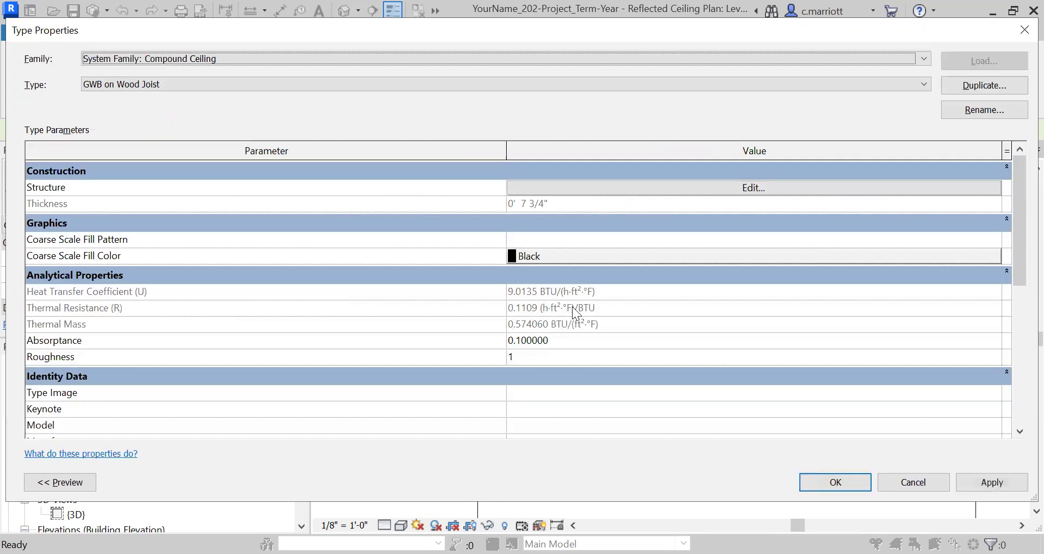
click(974, 484)
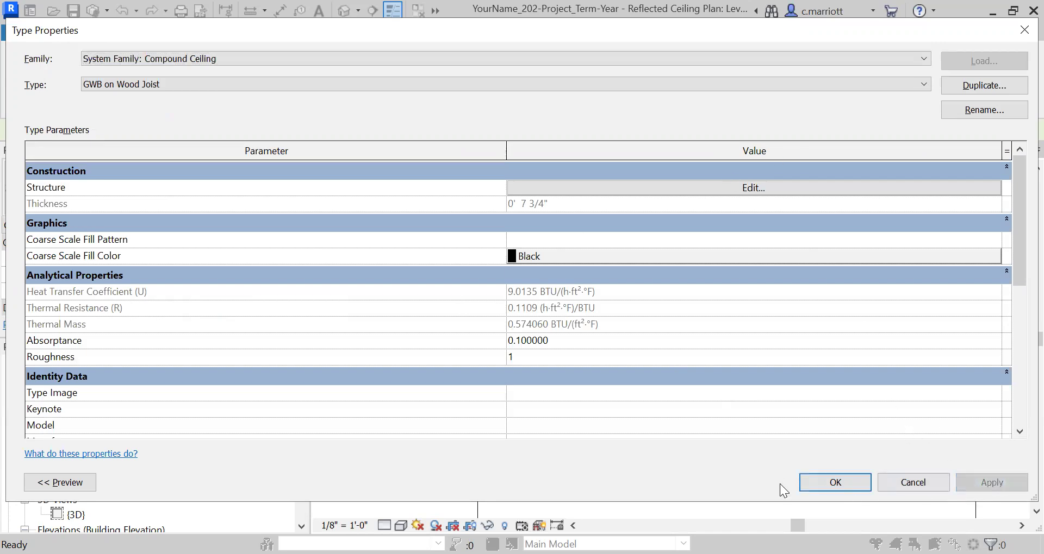
click(825, 484)
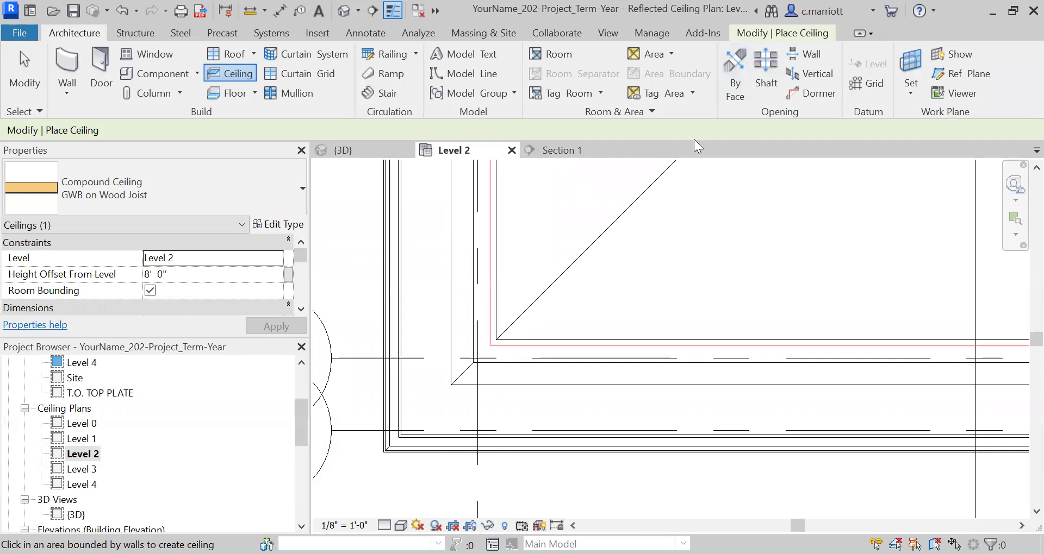
Step: Restart the ceiling with CM and sketch a rectangle starting at grids 1 and C
key(Escape)
key(Escape)
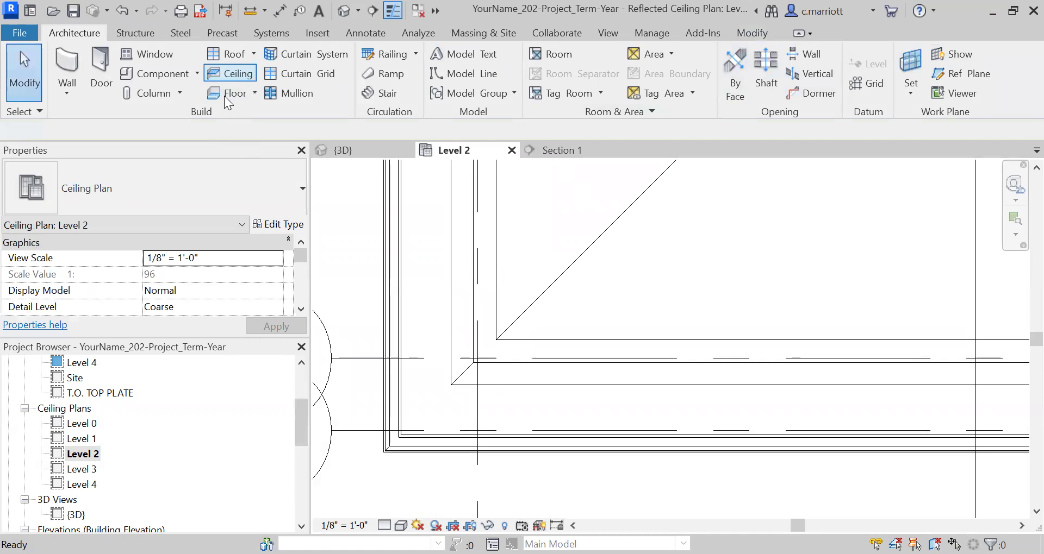
key(c)
key(m)
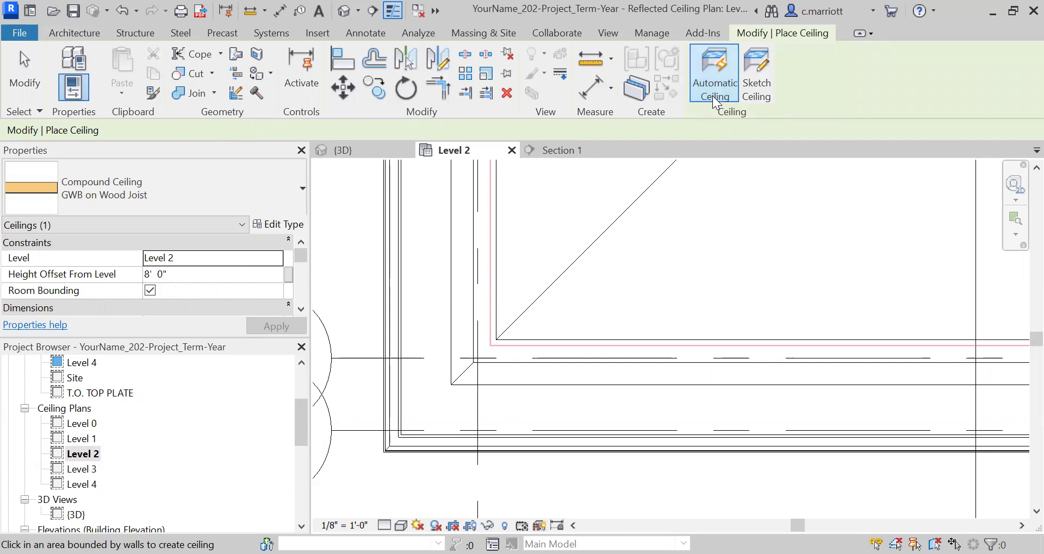
click(756, 76)
click(839, 55)
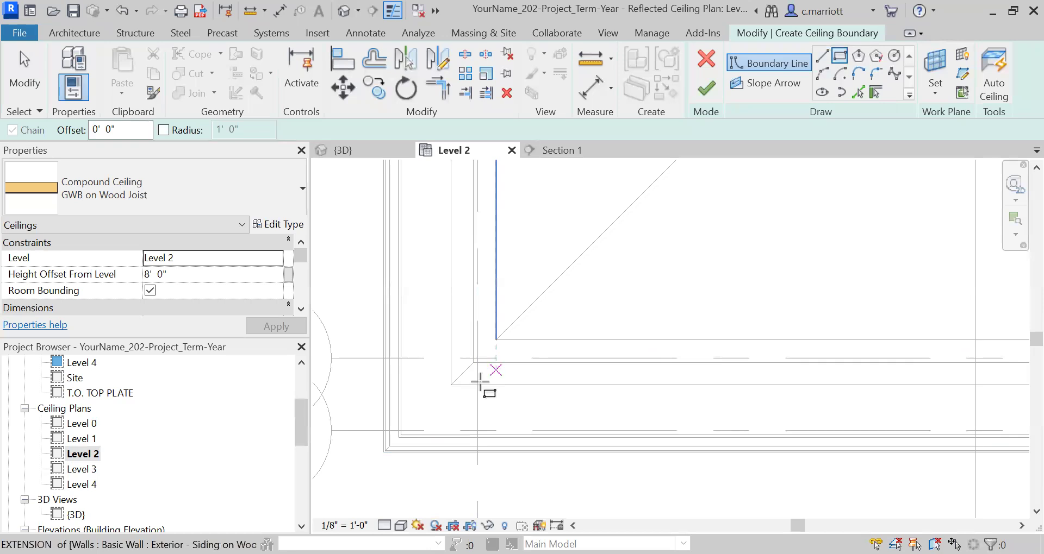
scroll(476, 363, up, 2)
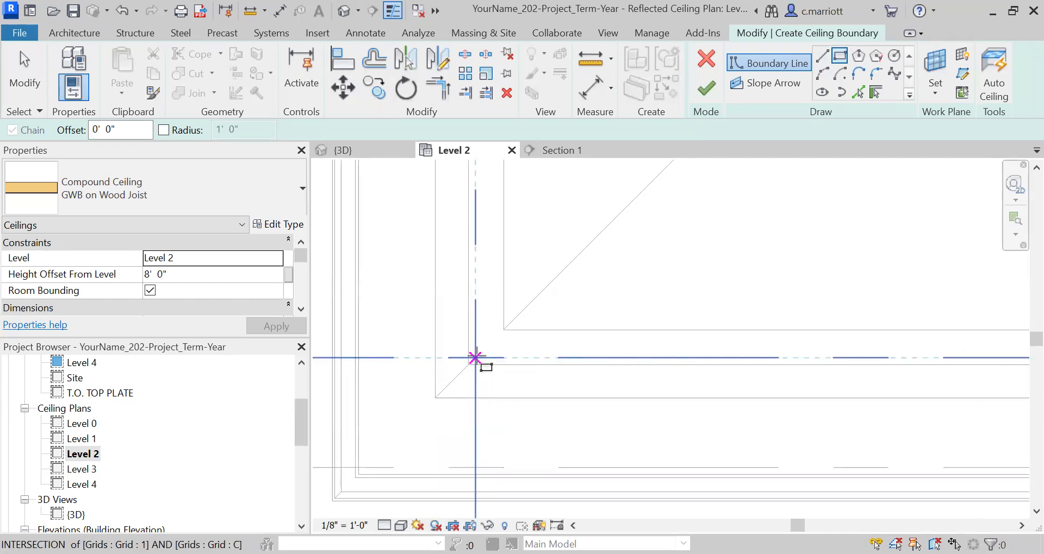
click(475, 357)
Step: Close the rectangle at the upper-right wall corner and finish the ceiling sketch
scroll(541, 296, down, 4)
middle_drag(714, 208, 606, 380)
scroll(642, 304, up, 3)
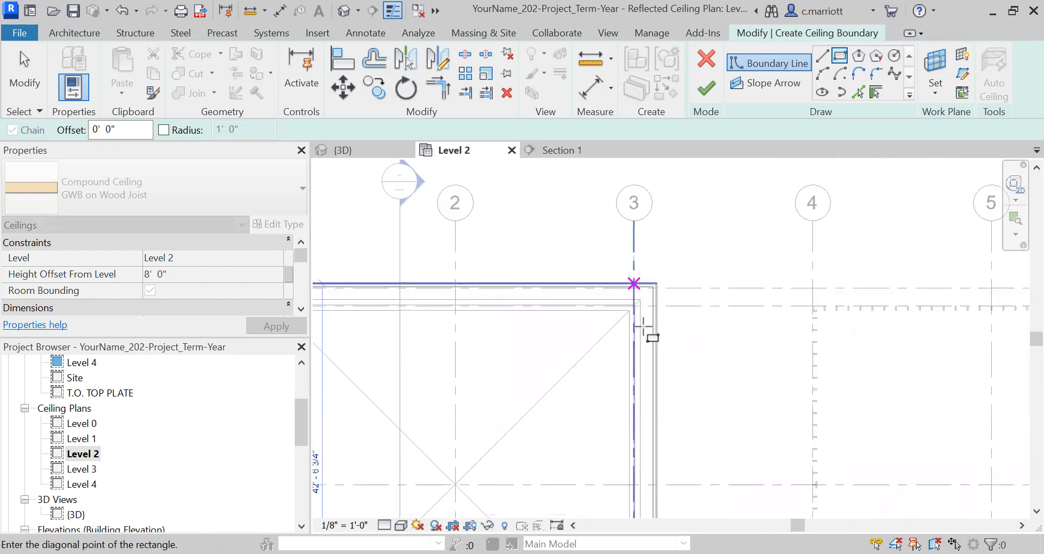
scroll(642, 328, up, 2)
scroll(620, 318, up, 2)
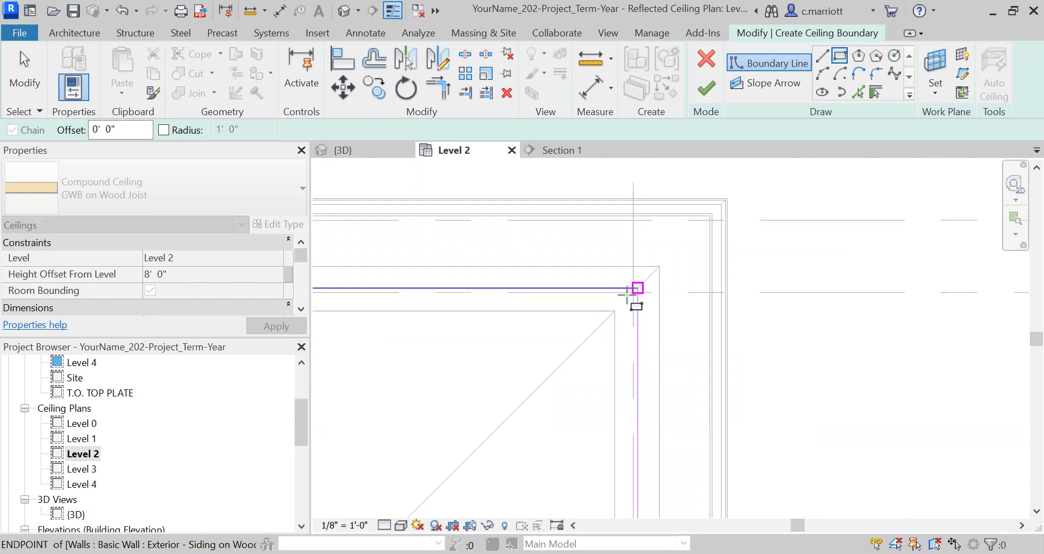
scroll(631, 296, up, 1)
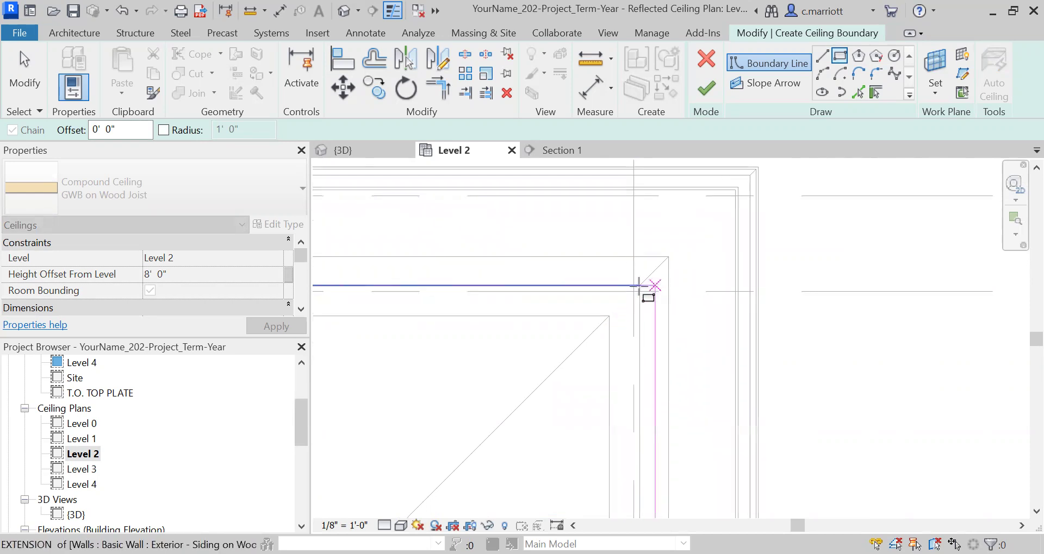
click(634, 291)
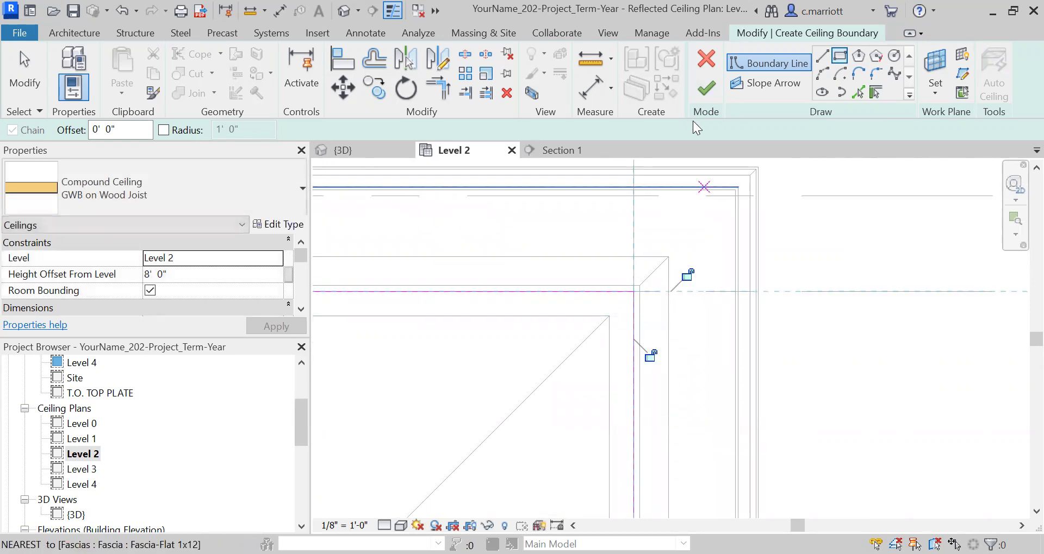
click(707, 99)
scroll(404, 432, down, 1)
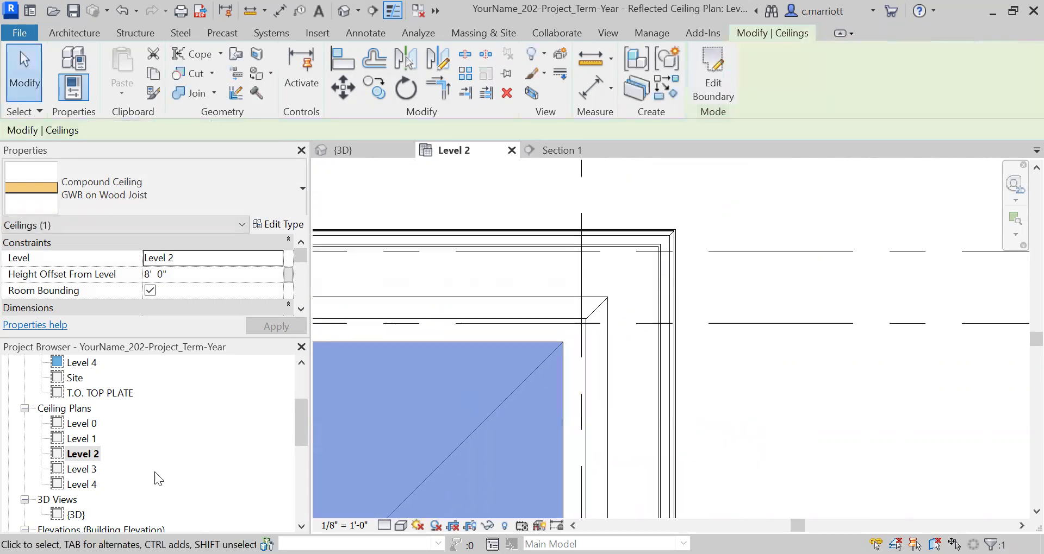
scroll(122, 472, down, 3)
scroll(80, 500, down, 2)
double_click(92, 485)
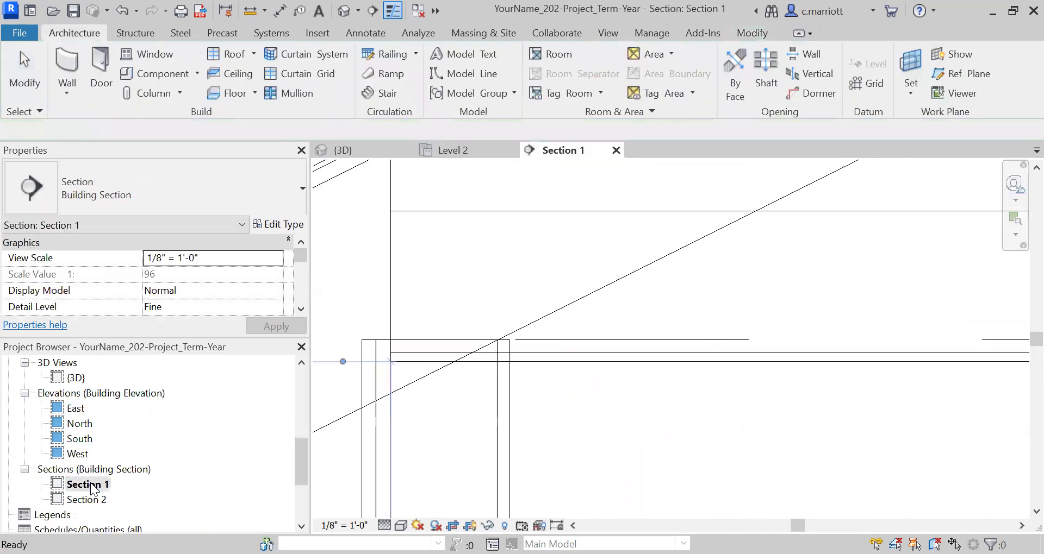
click(524, 345)
middle_drag(618, 398, 502, 422)
click(596, 355)
click(584, 339)
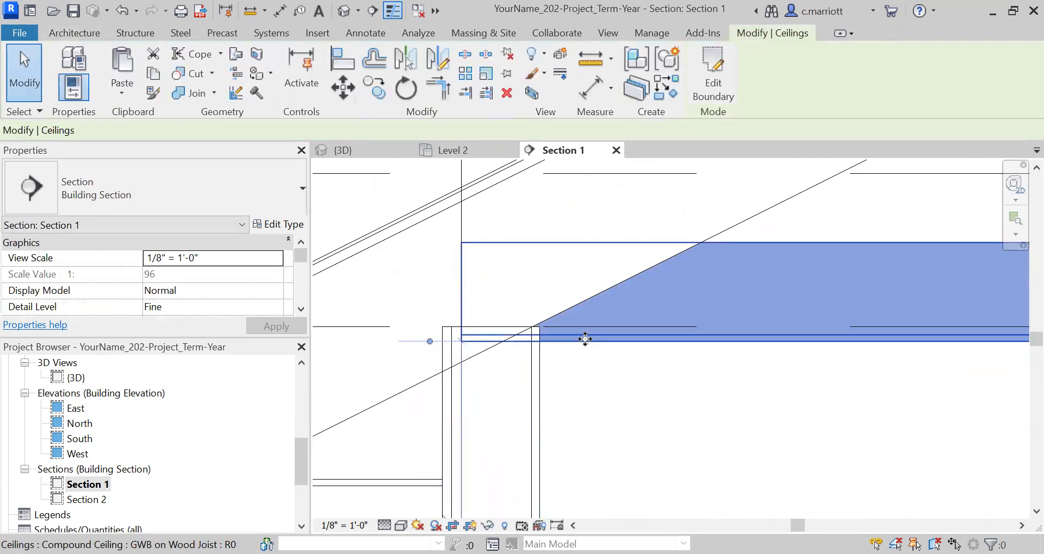
middle_drag(588, 404, 548, 436)
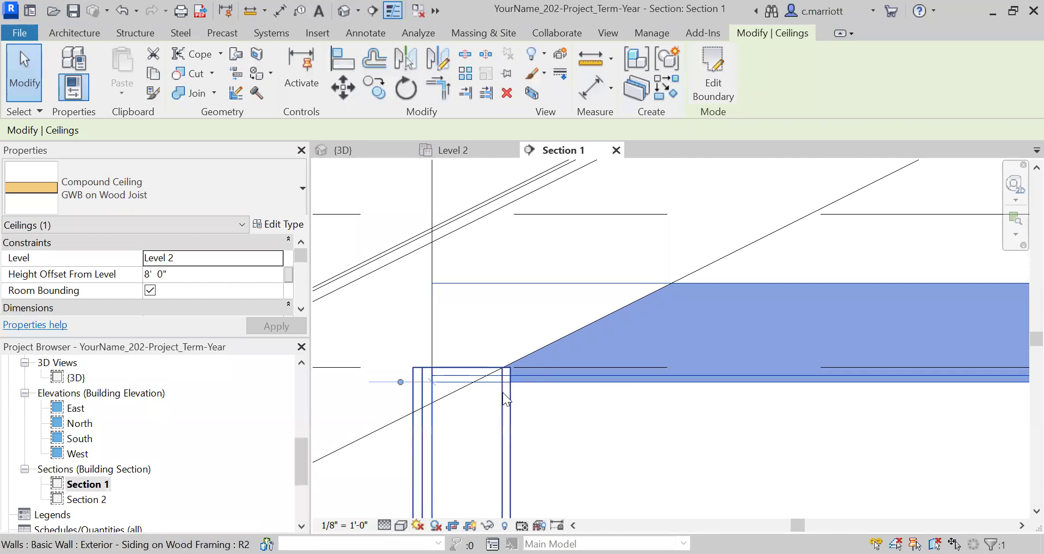
scroll(543, 377, down, 2)
middle_drag(543, 387, 576, 211)
scroll(627, 347, down, 2)
middle_drag(627, 347, 592, 341)
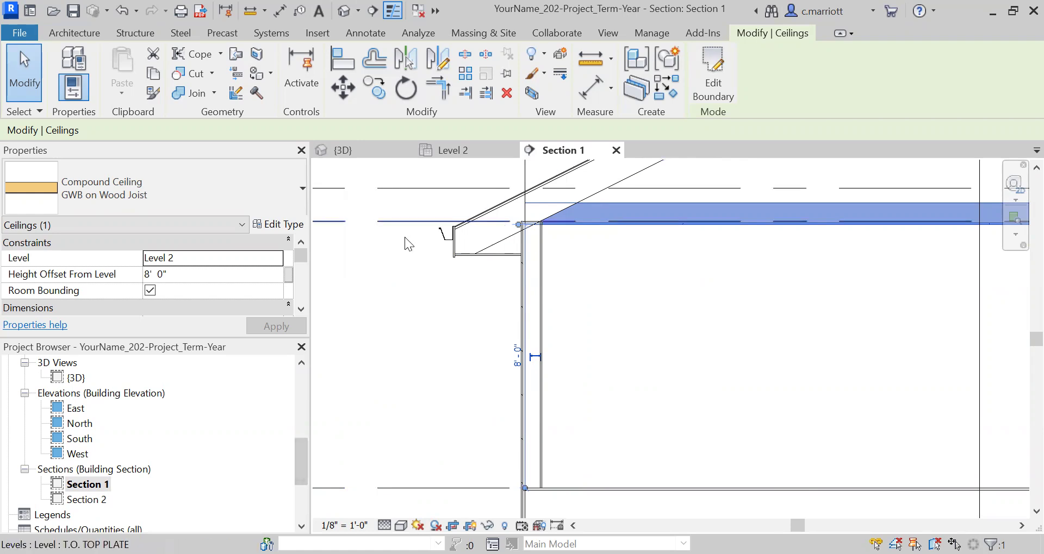
scroll(534, 217, up, 5)
scroll(492, 250, up, 4)
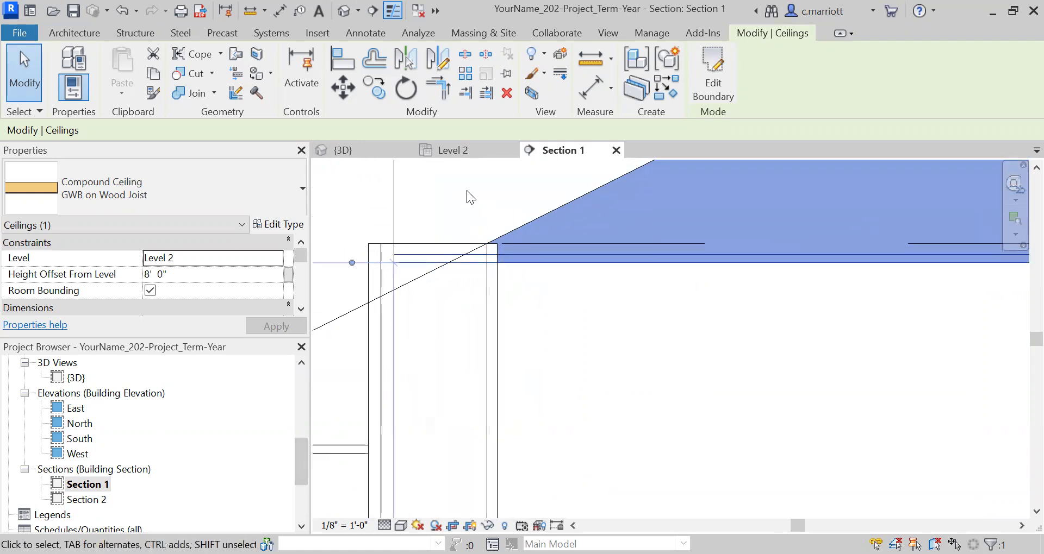
Step: Measure the 1 1/8" gap between the ceiling and the wall with ME
key(m)
key(e)
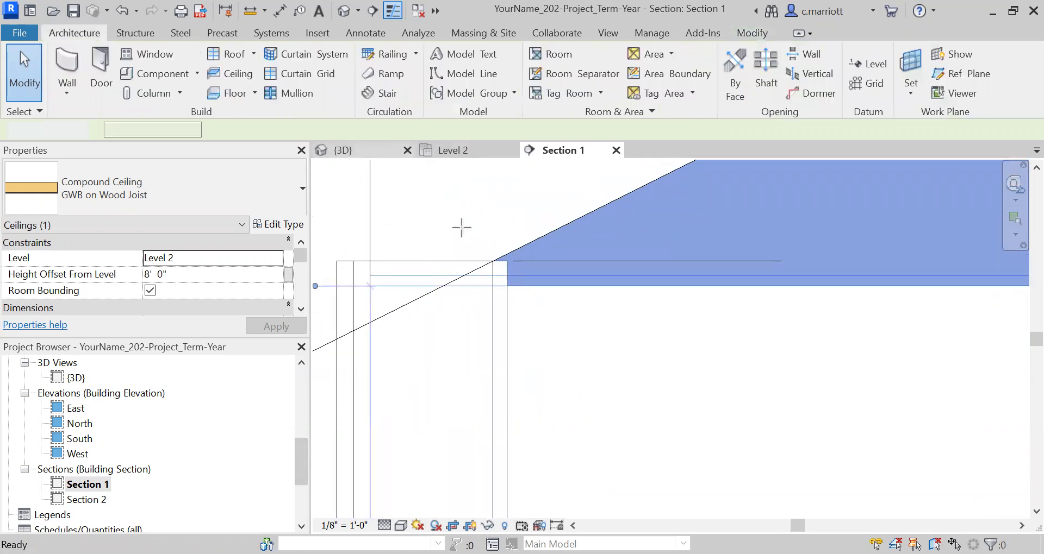
click(492, 286)
key(Escape)
key(Escape)
scroll(604, 266, down, 1)
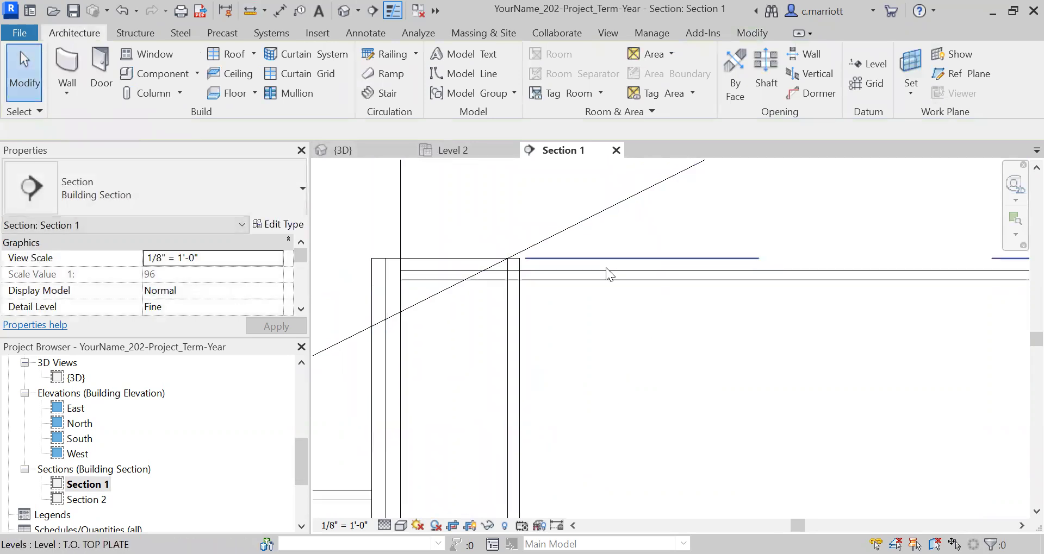
Step: Set the ceiling's Height Offset From Level to 8' 1 1/8"
click(594, 278)
click(166, 279)
key(Delete)
text(1.125)
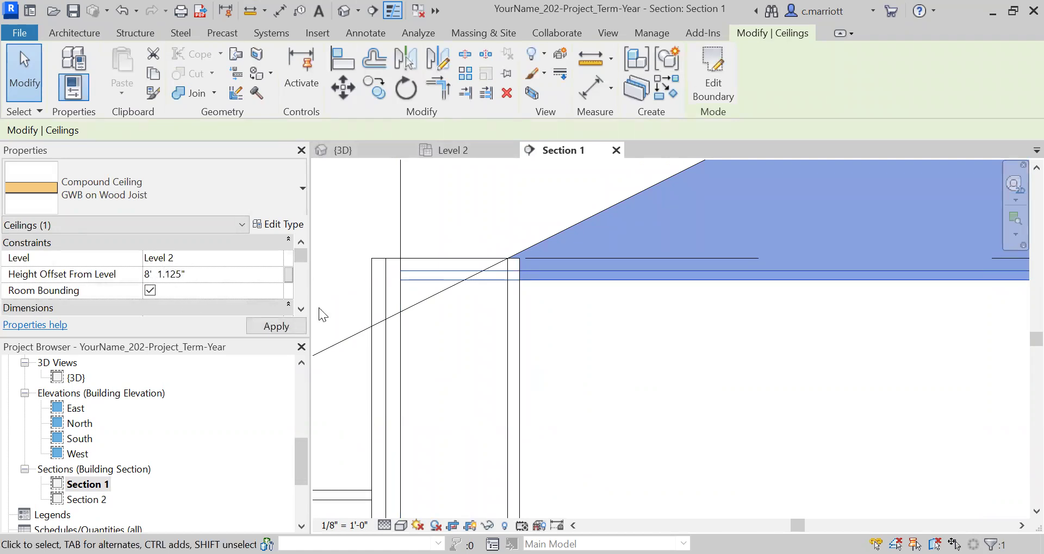
click(270, 329)
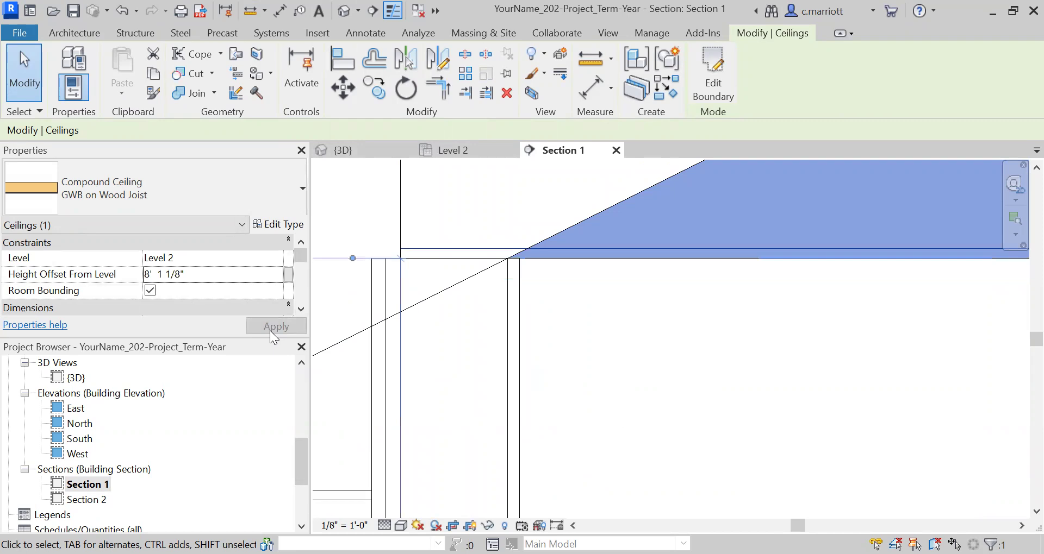
Step: Deselect and reselect the ceiling to check its new position at the wall
click(550, 308)
scroll(517, 294, up, 3)
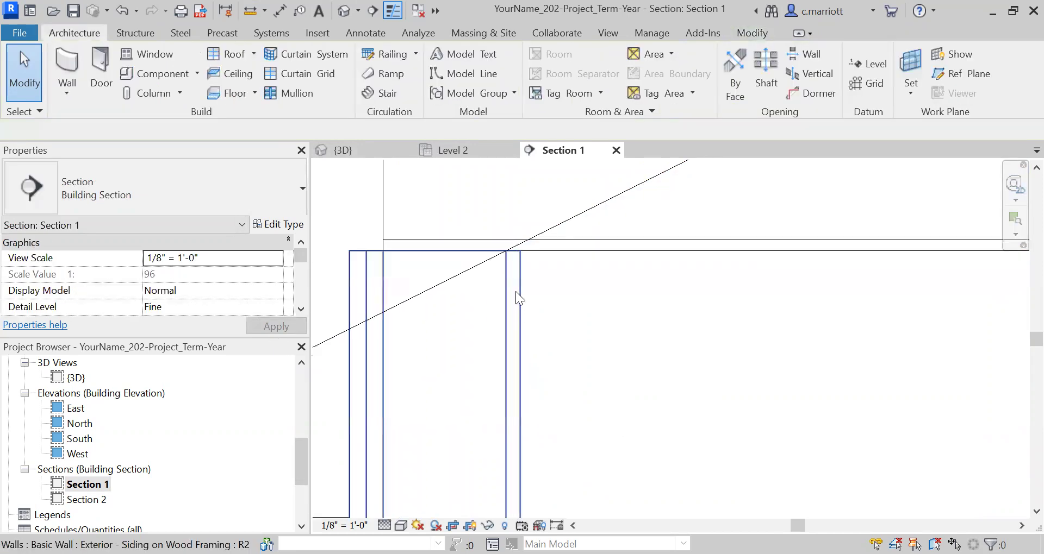
click(523, 253)
scroll(521, 268, down, 2)
scroll(455, 263, up, 3)
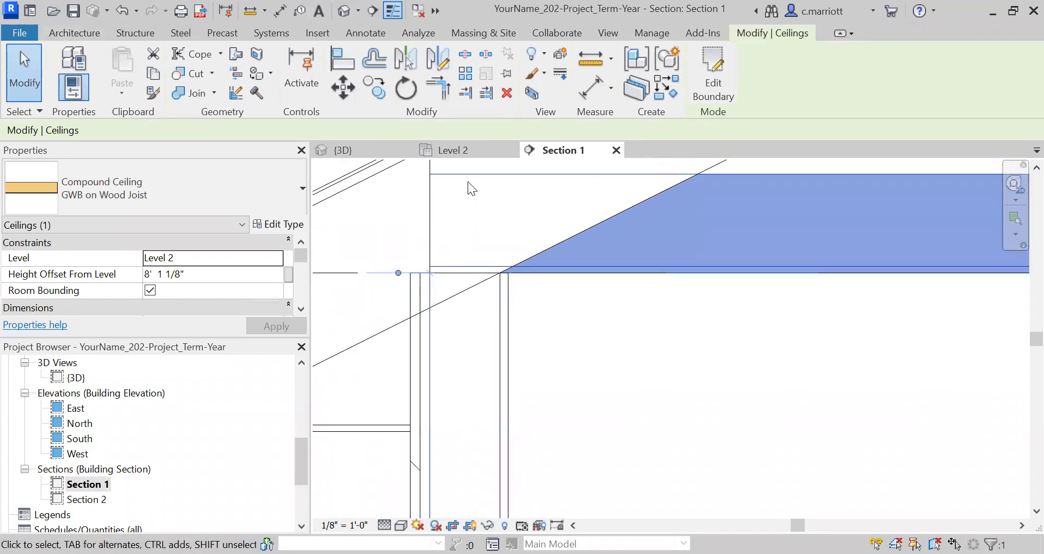
scroll(507, 276, down, 3)
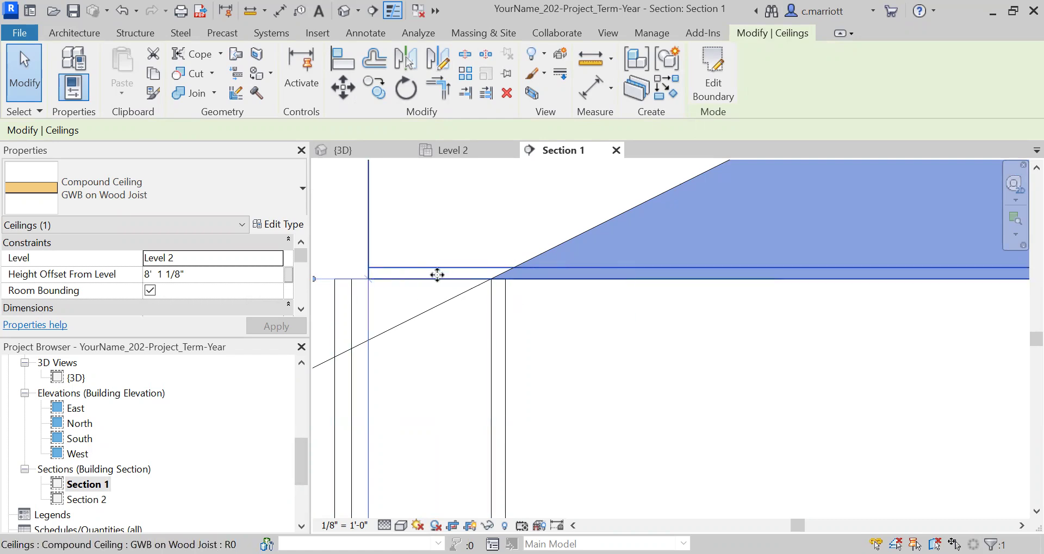
Step: Change the ceiling's Height Offset From Level to 8' 0.625" and apply
drag(437, 276, 209, 283)
click(185, 274)
key(BackSpace)
key(BackSpace)
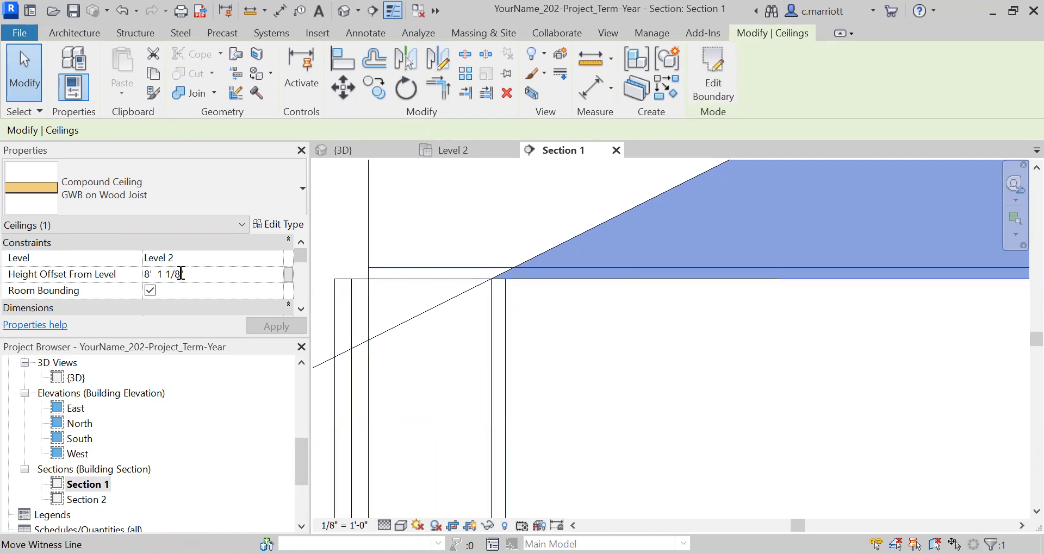
key(BackSpace)
key(BackSpace)
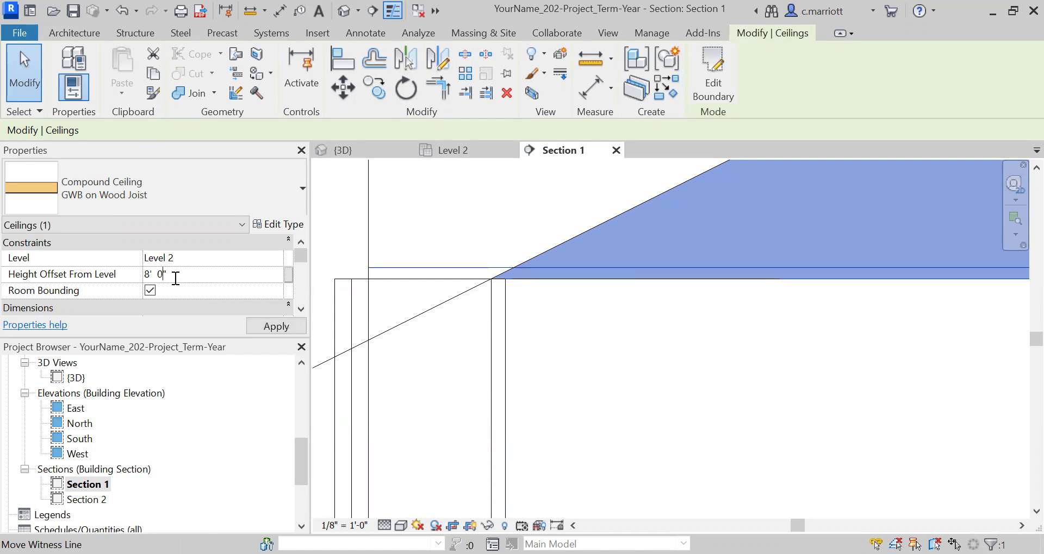
text(.625)
click(251, 326)
Step: Deselect the ceiling and zoom out to the full section with the gable roof
click(581, 323)
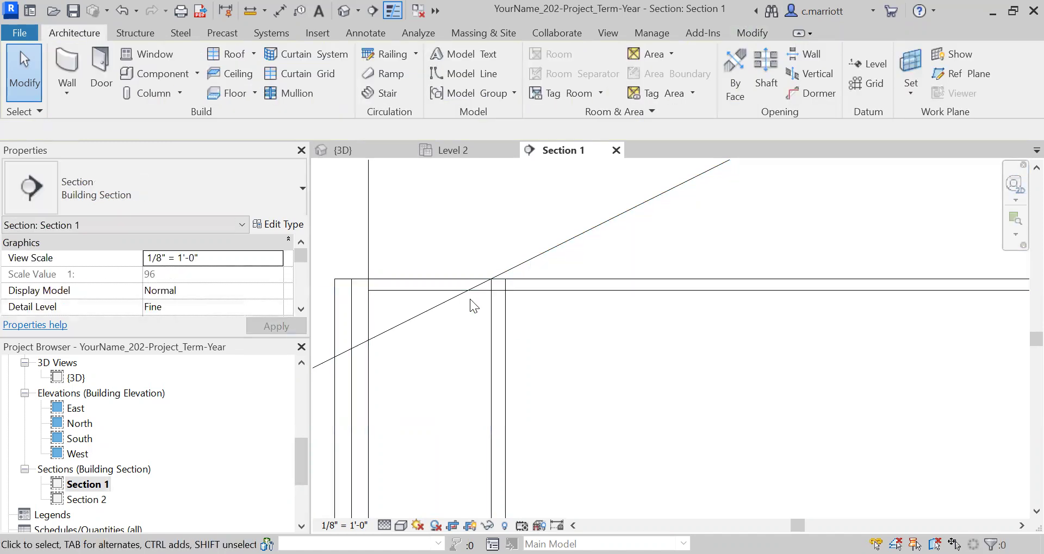
scroll(429, 293, down, 2)
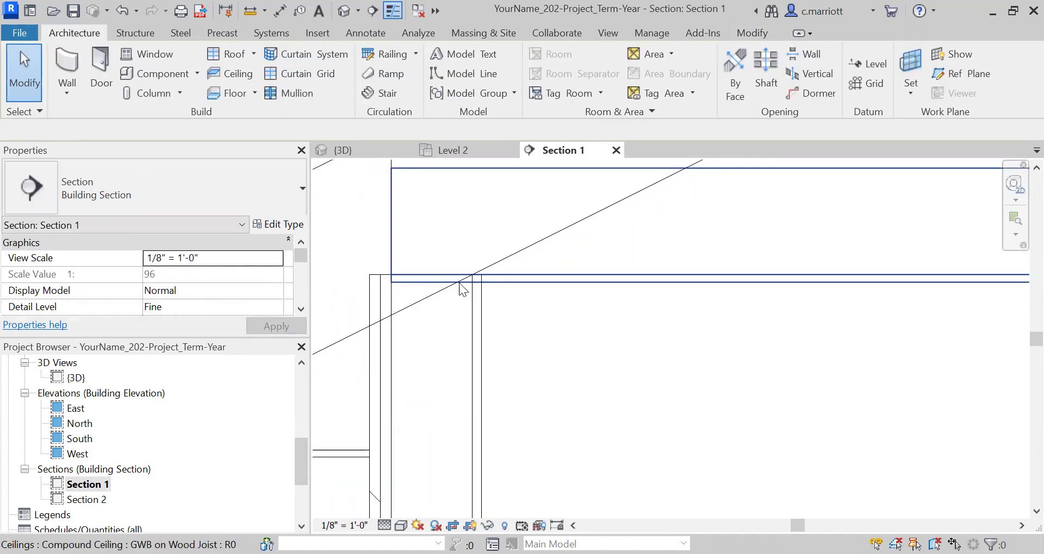
scroll(456, 325, down, 3)
scroll(457, 325, down, 5)
scroll(788, 352, up, 2)
scroll(627, 338, down, 2)
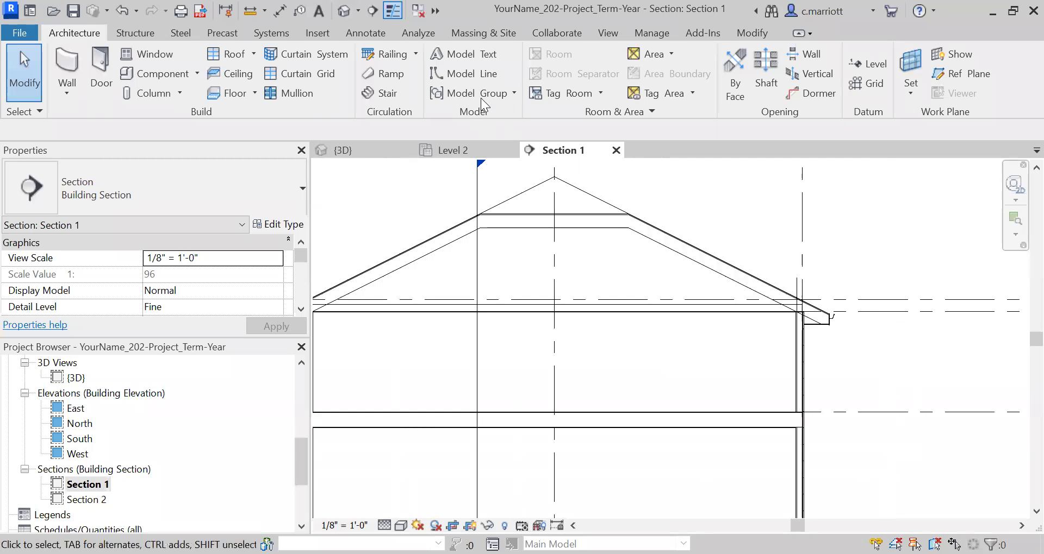